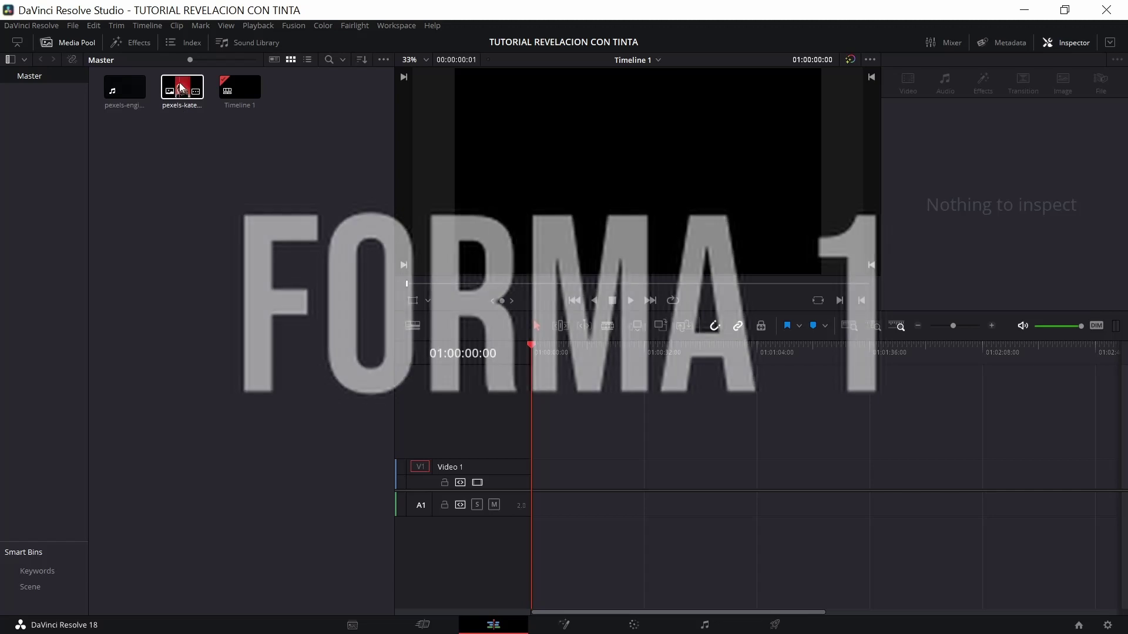
Step: Place the red-backdrop portrait on Video 1 and the pink ink clip on Video 2, then hide Video 2
mouse_move(181, 87)
left_mouse_down()
mouse_move(546, 487)
mouse_move(539, 479)
left_mouse_up()
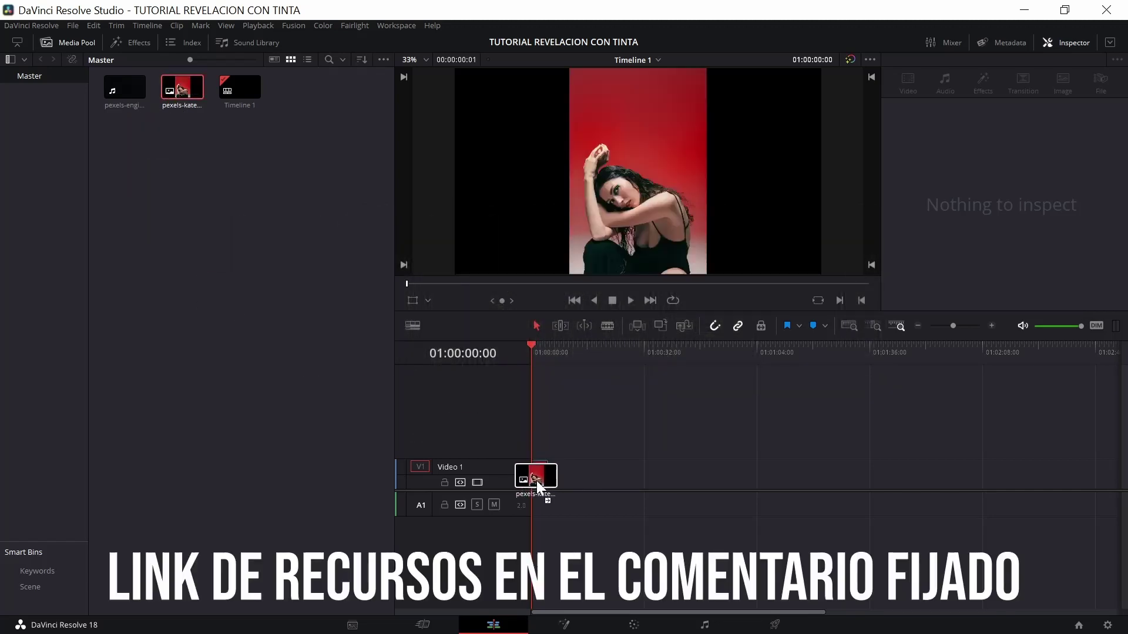
left_click_drag(123, 88, 537, 438)
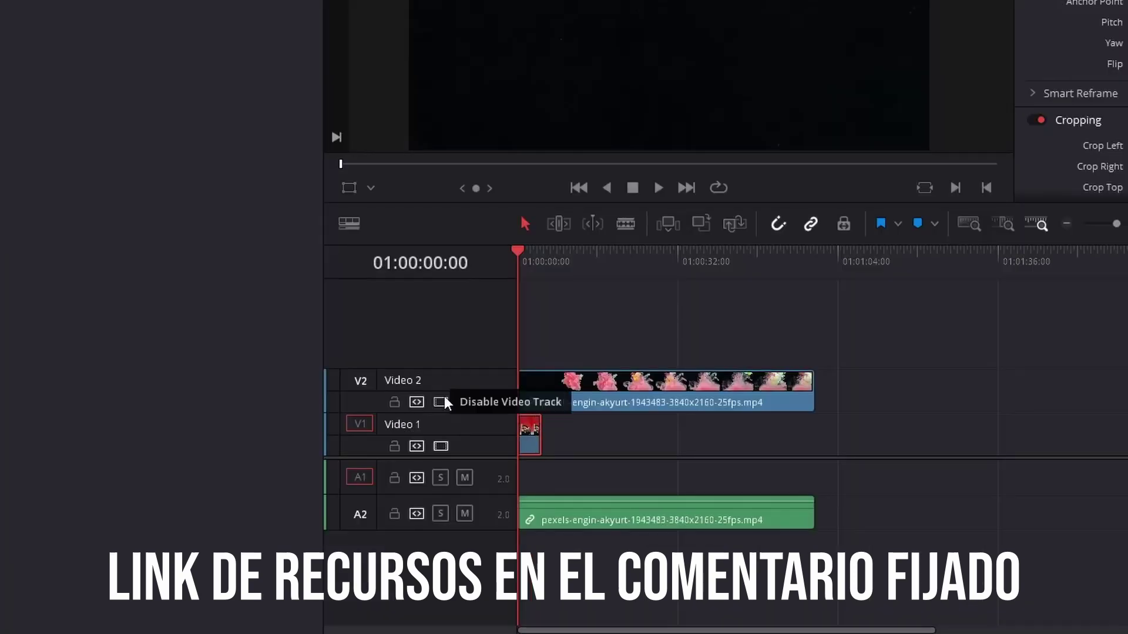
left_click(443, 400)
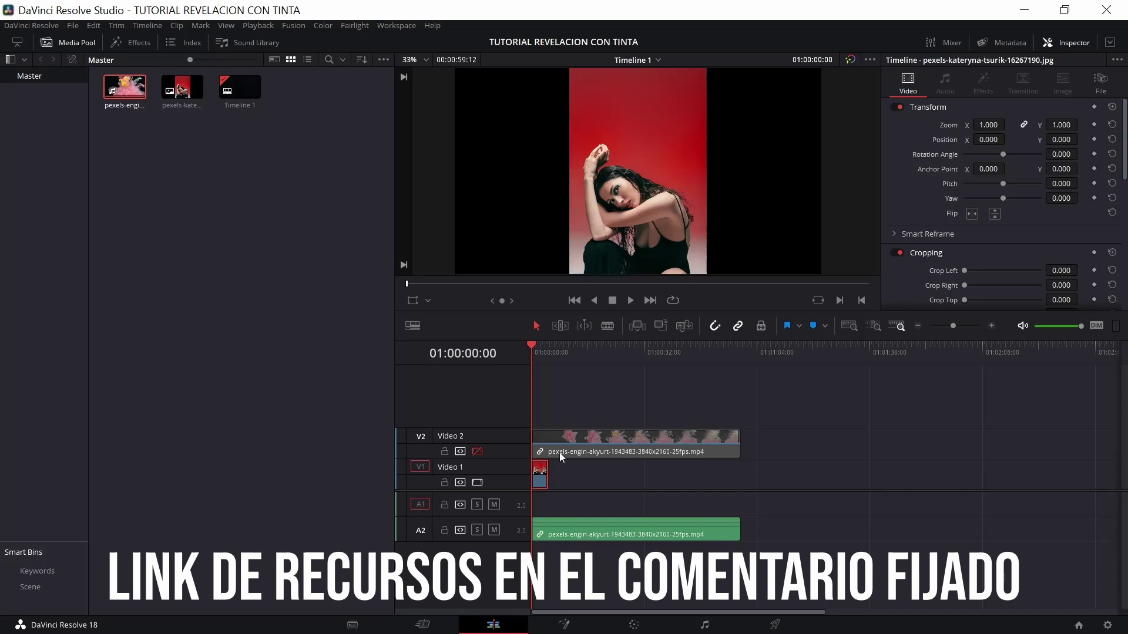
Step: Preview the ink clip on its own with the portrait hidden, then return to the timeline start
left_click(564, 444)
left_click(477, 483)
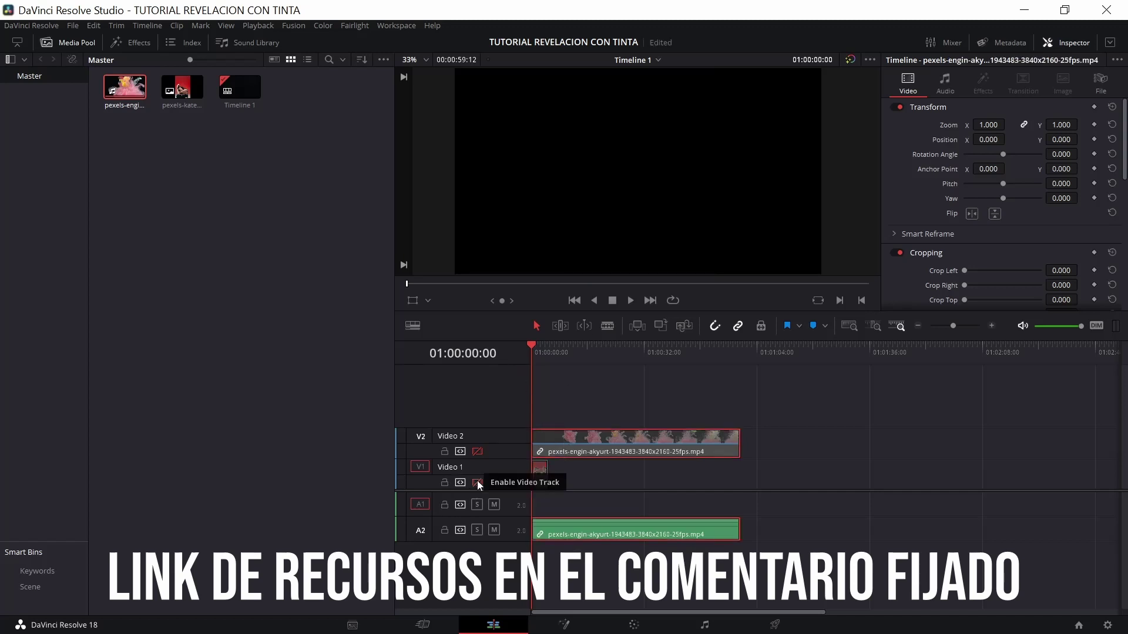
left_click(477, 452)
key("space")
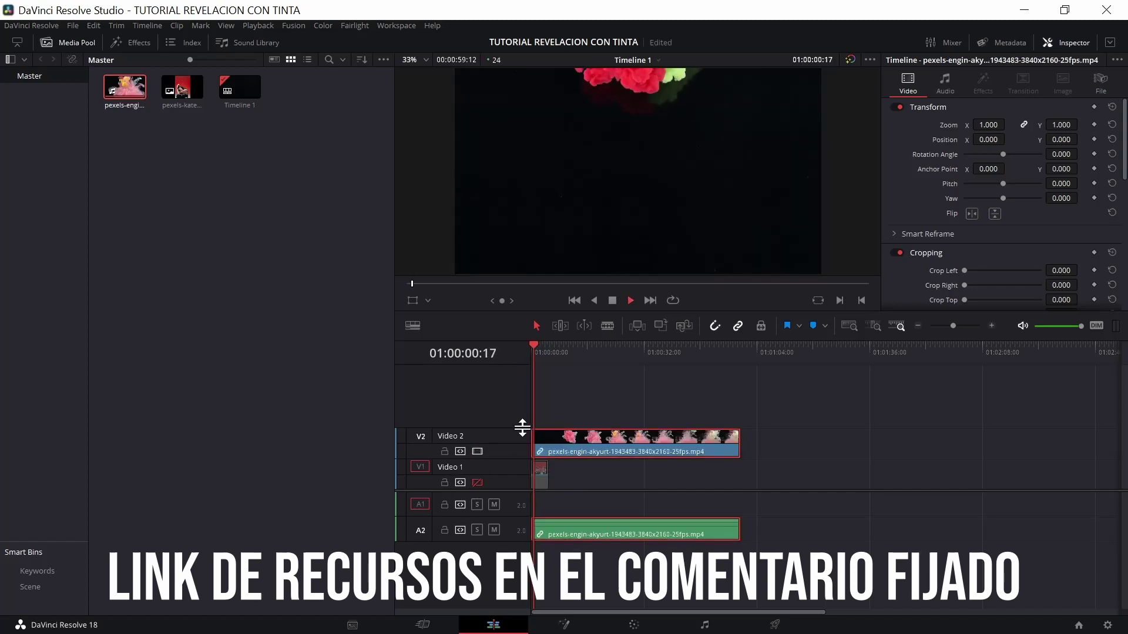
key("space")
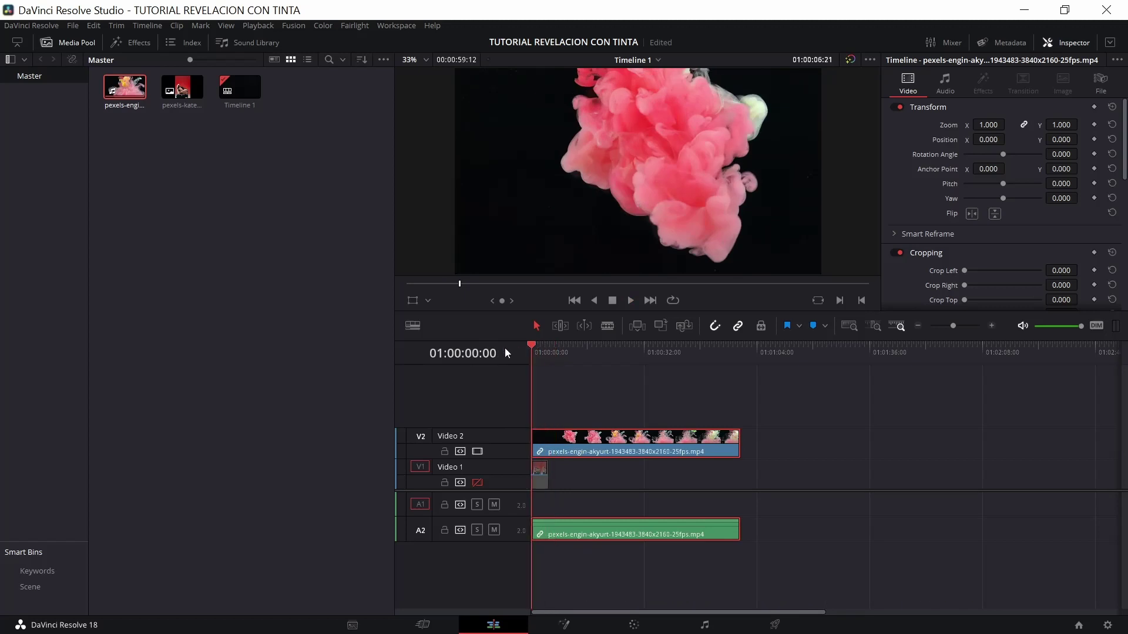
key("Home")
Step: Set the portrait's Zoom to 2.830 and Position Y to 235 with the ink hidden
left_click(477, 452)
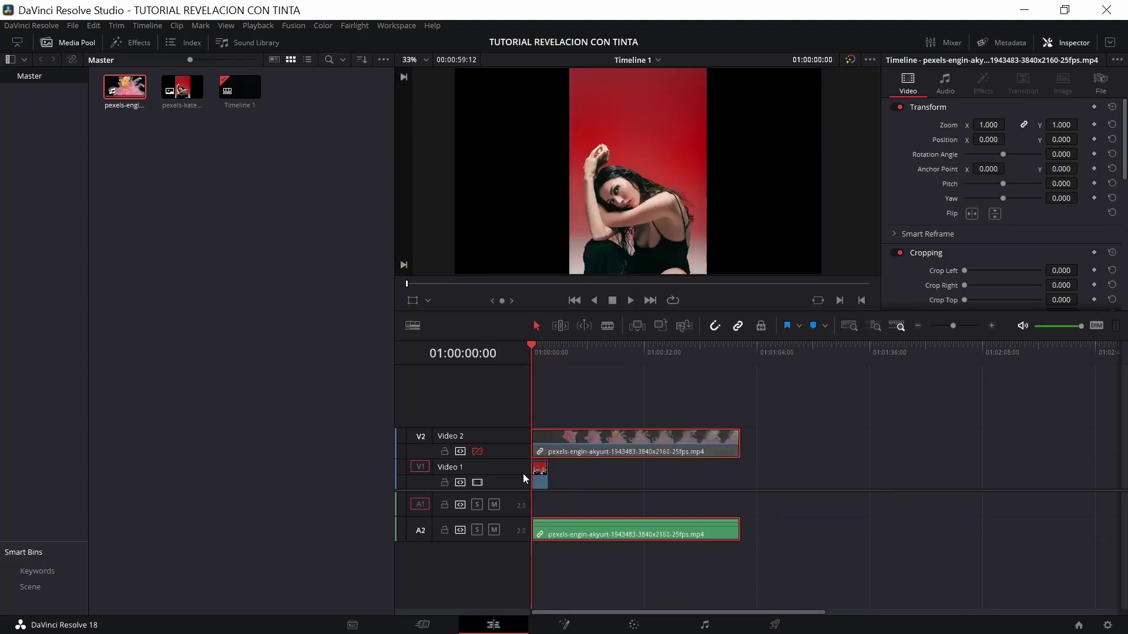
left_click(539, 474)
left_click_drag(997, 125, 1008, 123)
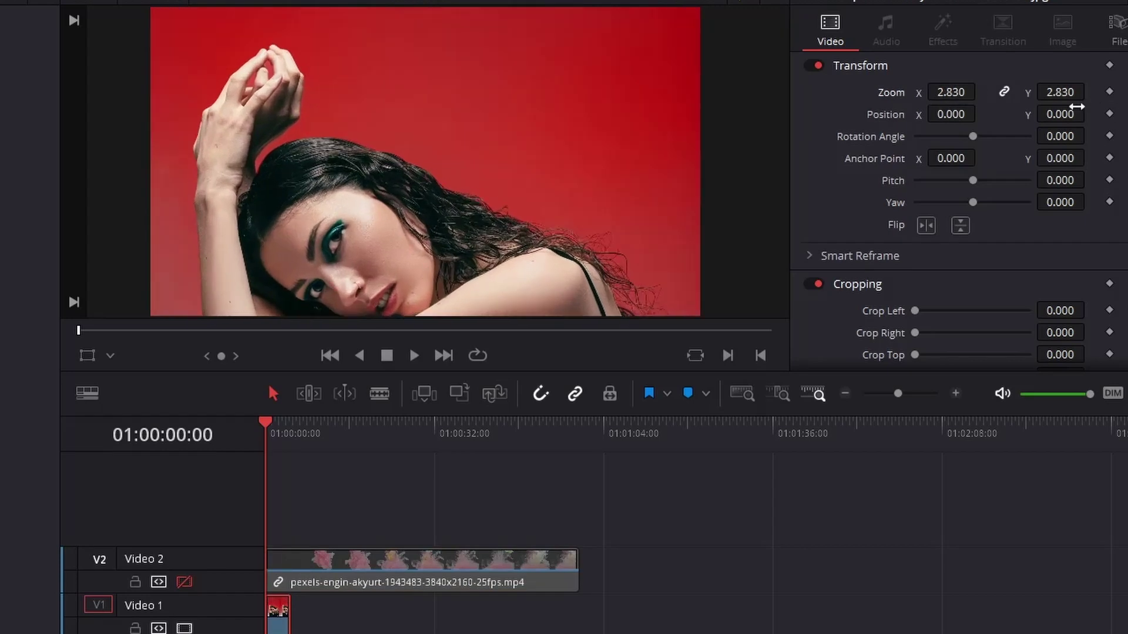
left_click_drag(1076, 106, 1090, 112)
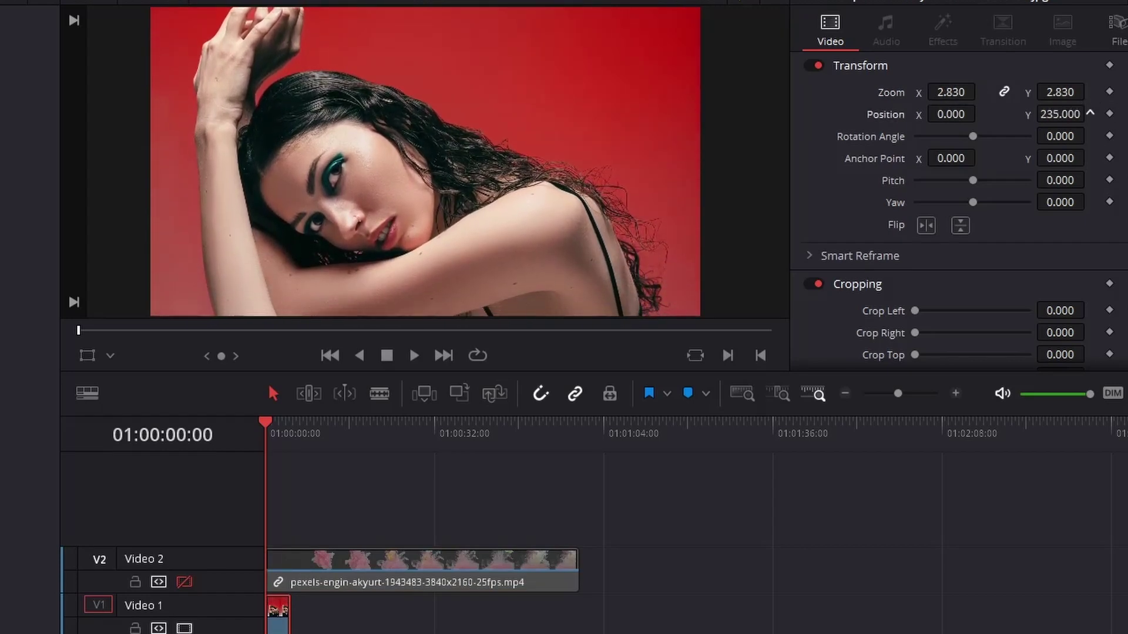
Step: Re-enable Video 2 and play the ink clip over the portrait
left_click(477, 451)
left_click(562, 445)
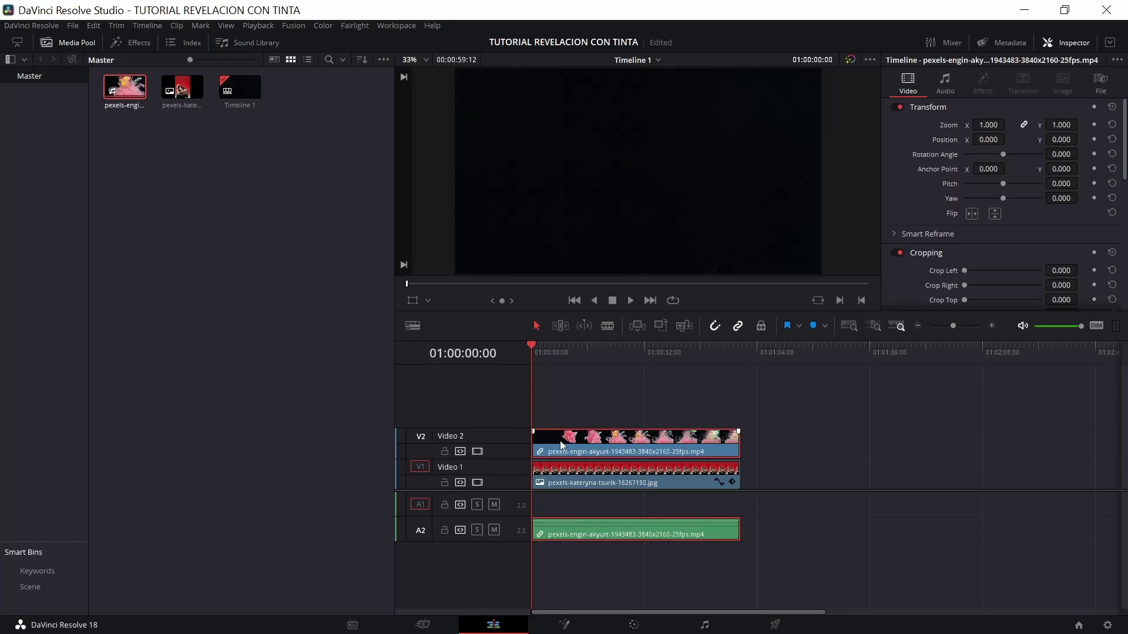
key("space")
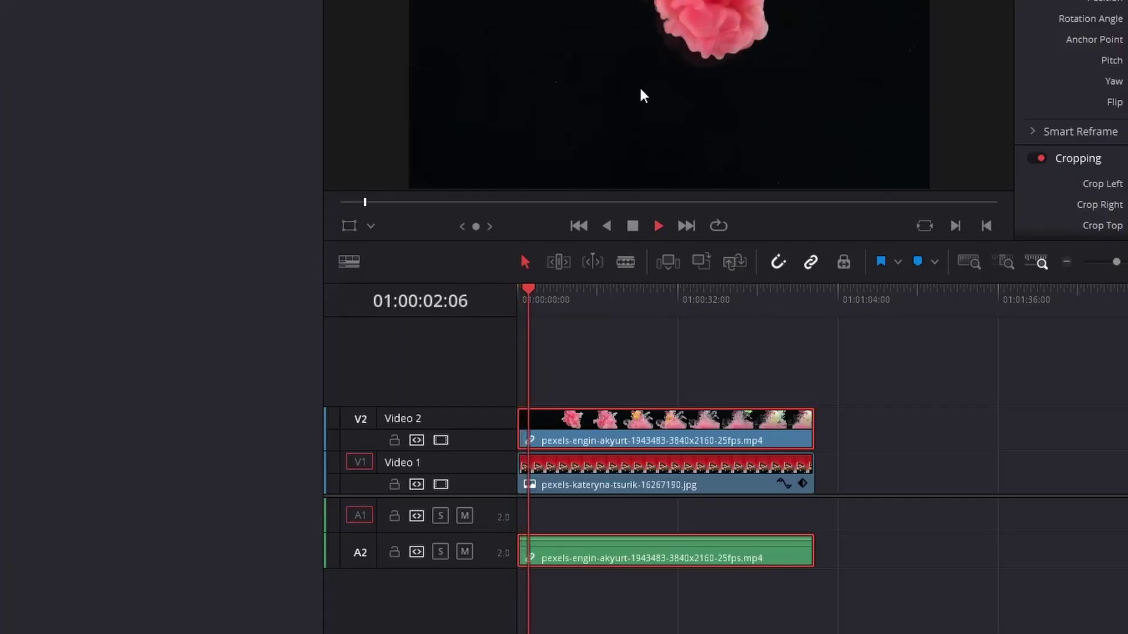
Step: Stop playback and scroll the ink clip's Inspector down to the Composite section
key("space")
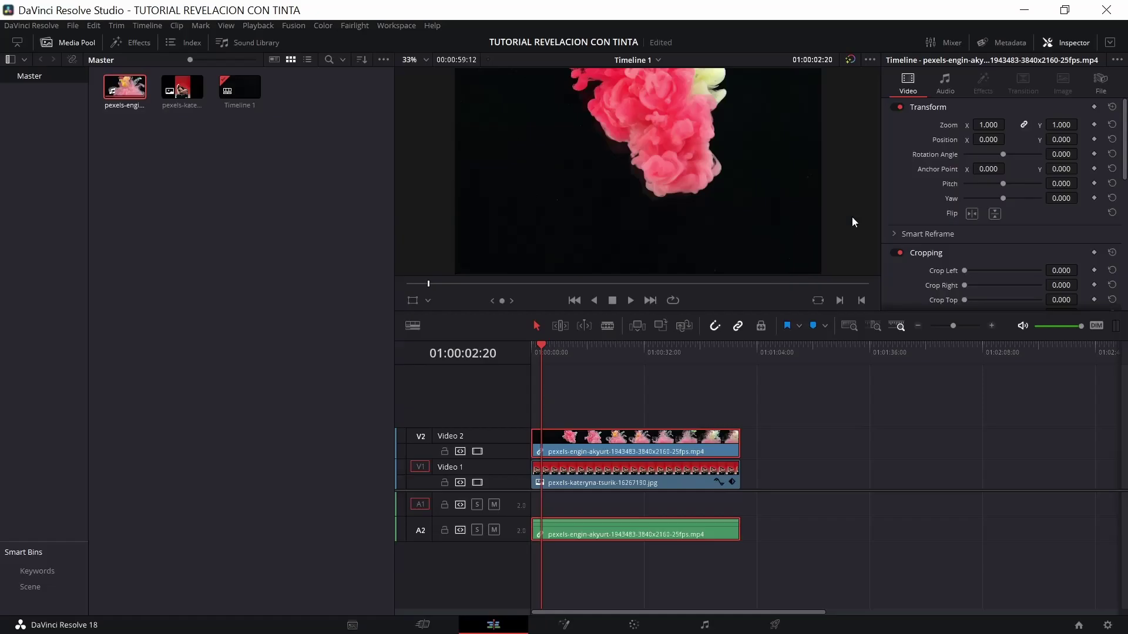
scroll(934, 196, "down", 2)
scroll(925, 211, "down", 2)
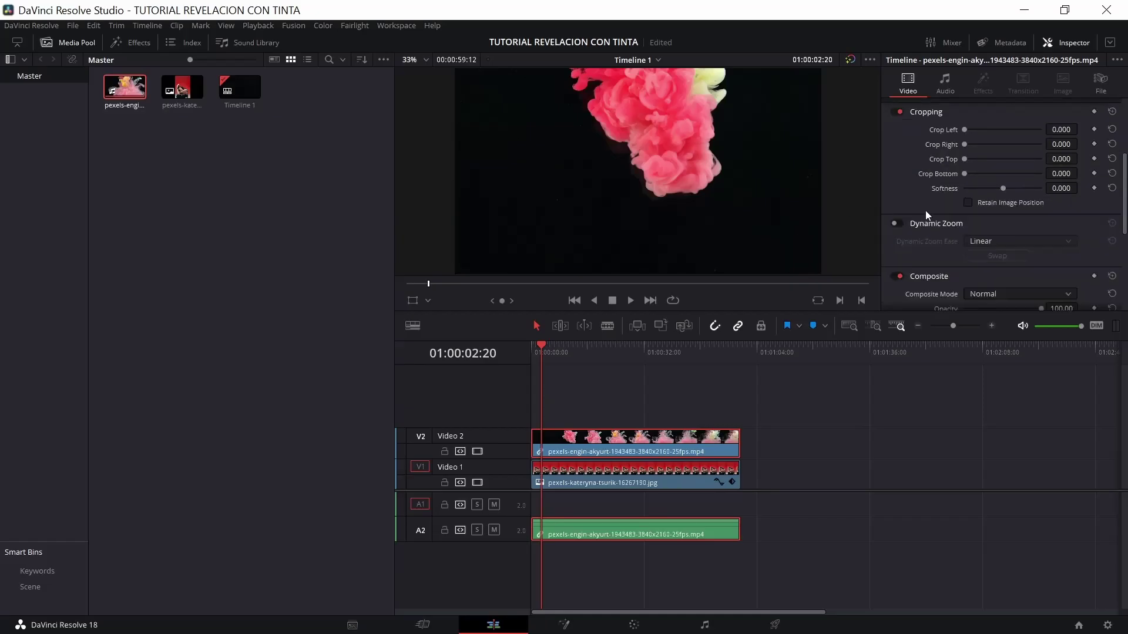
scroll(925, 211, "down", 1)
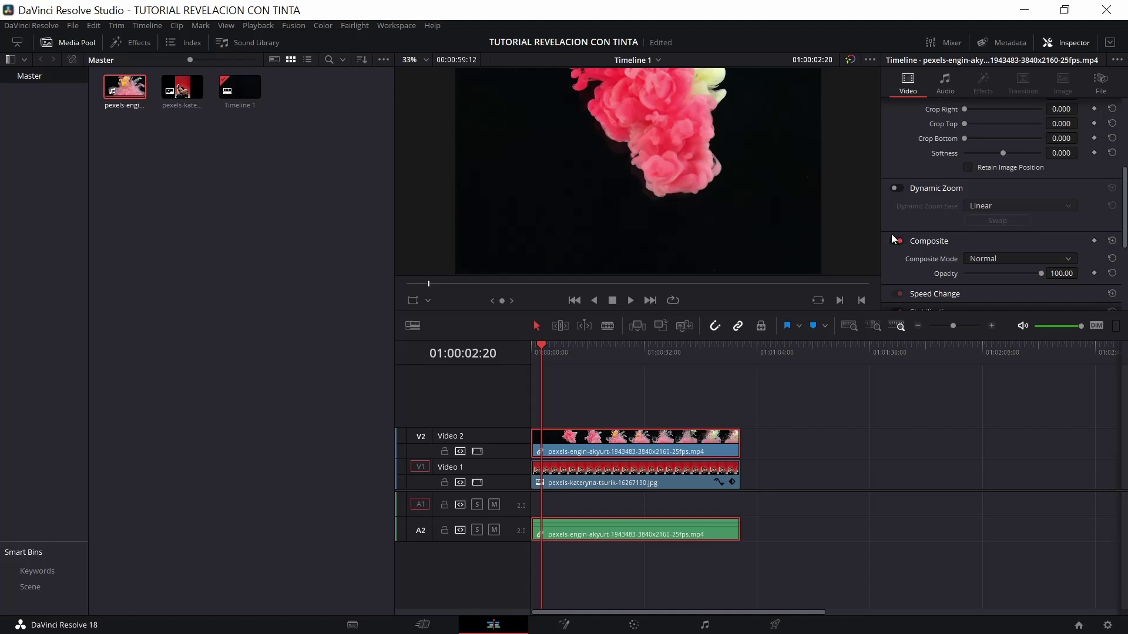
scroll(928, 216, "down", 1)
scroll(932, 210, "up", 2)
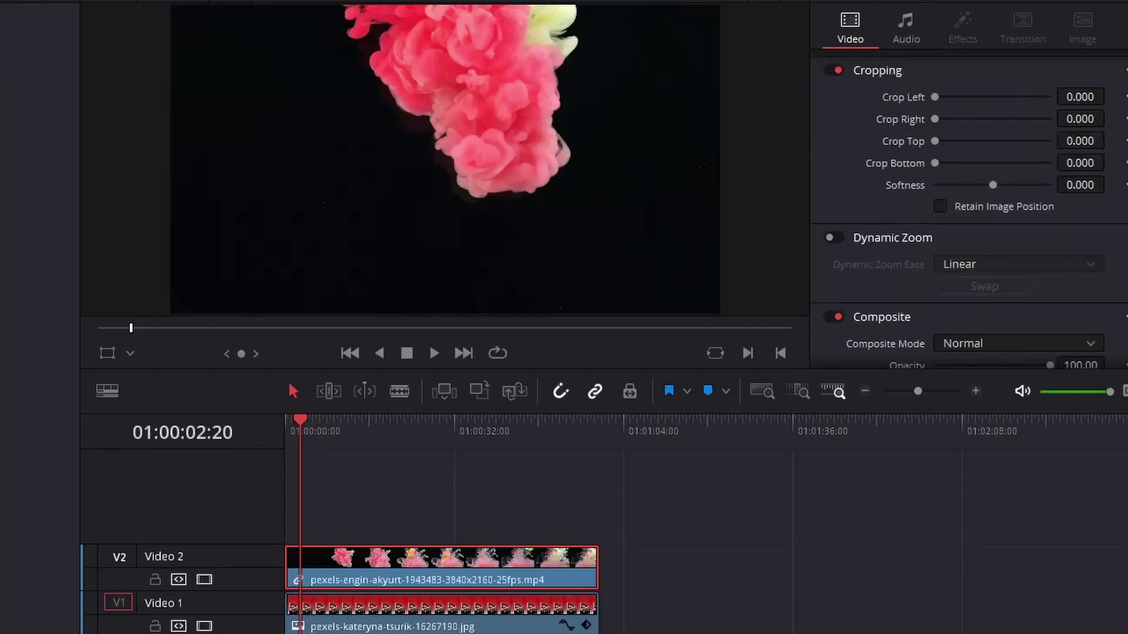
scroll(914, 215, "down", 1)
Step: Set the ink clip's Composite Mode to Linear Burn, then select the portrait on Video 1
left_click(964, 290)
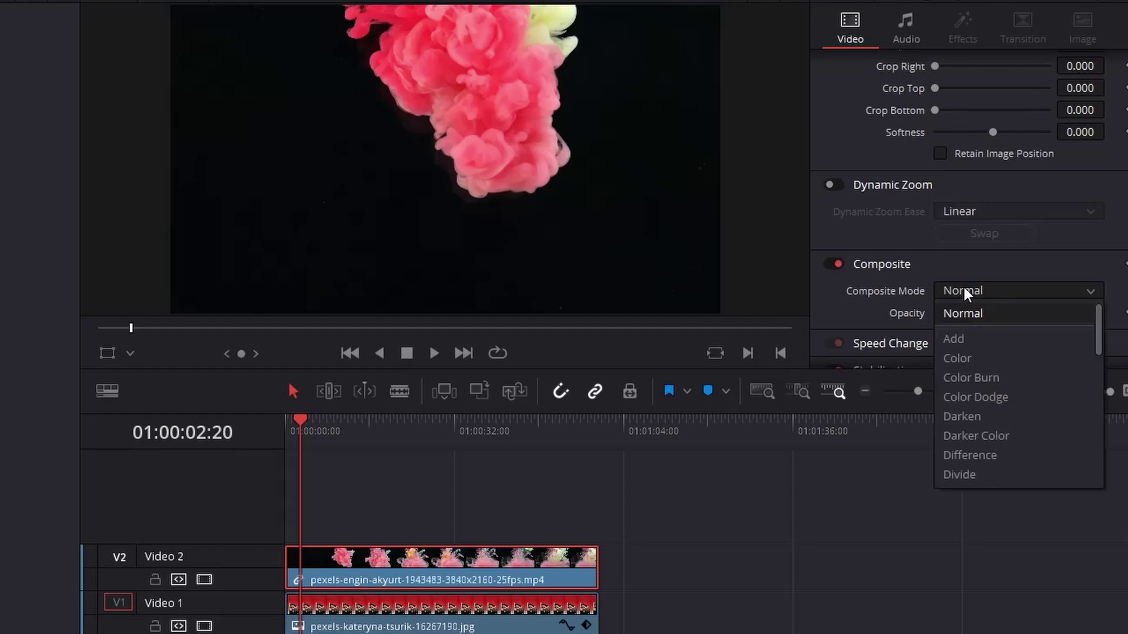
scroll(971, 368, "down", 2)
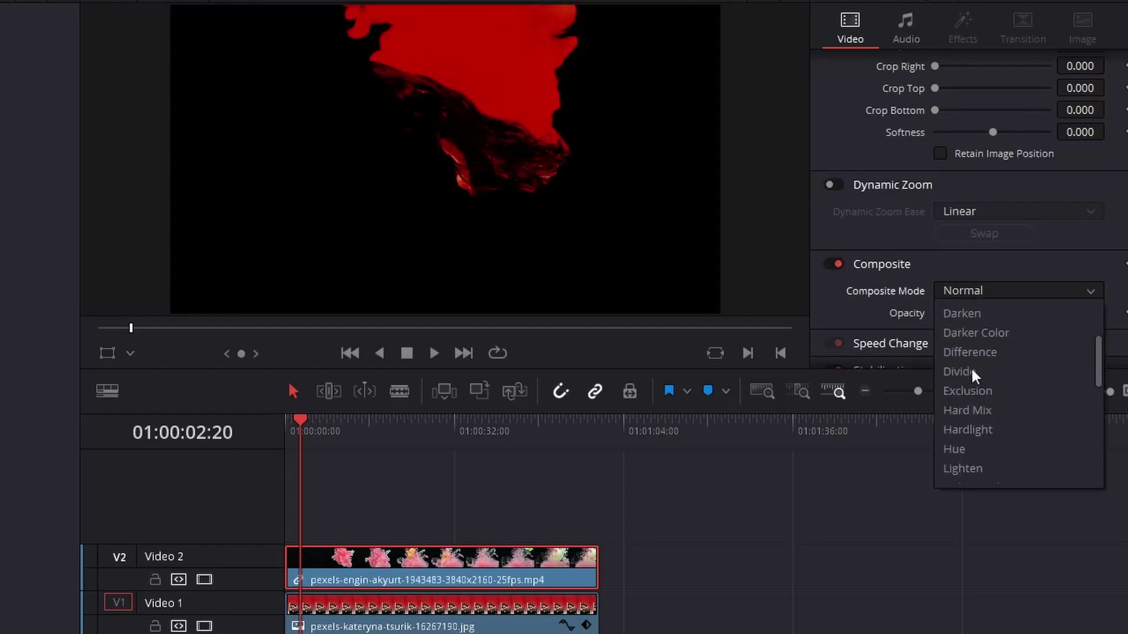
scroll(971, 366, "down", 1)
scroll(972, 369, "down", 2)
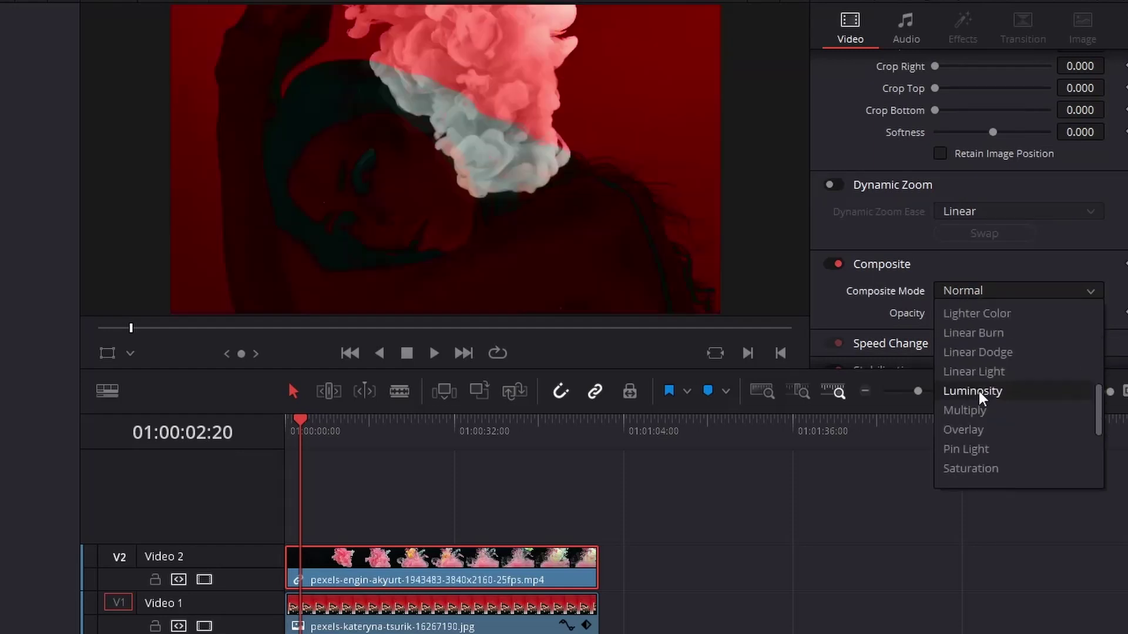
left_click(975, 336)
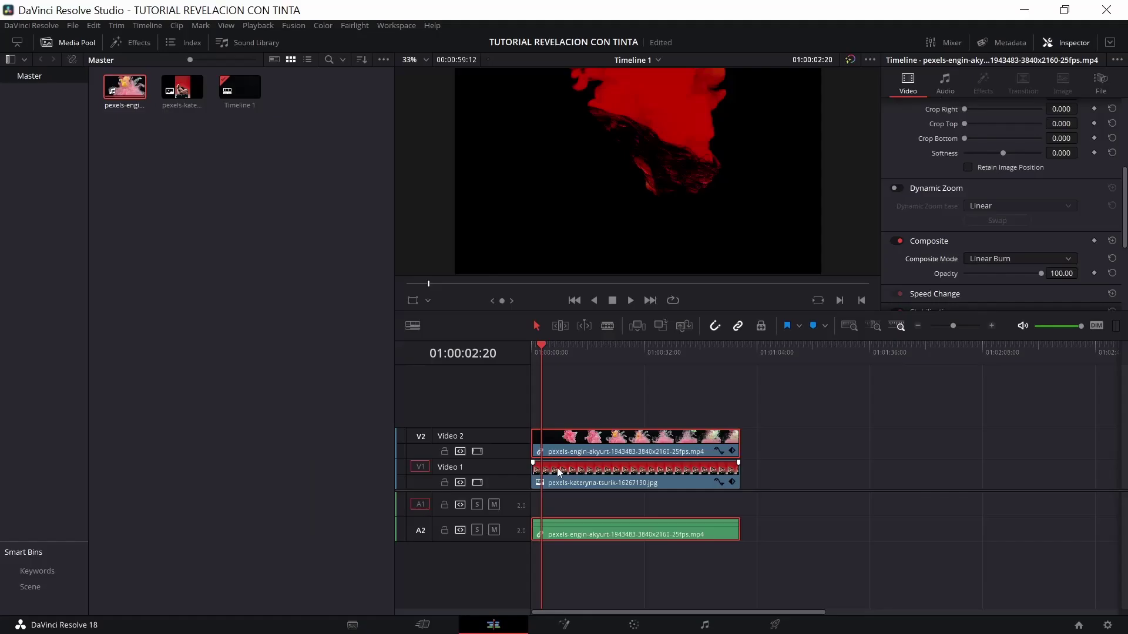
left_click(561, 473)
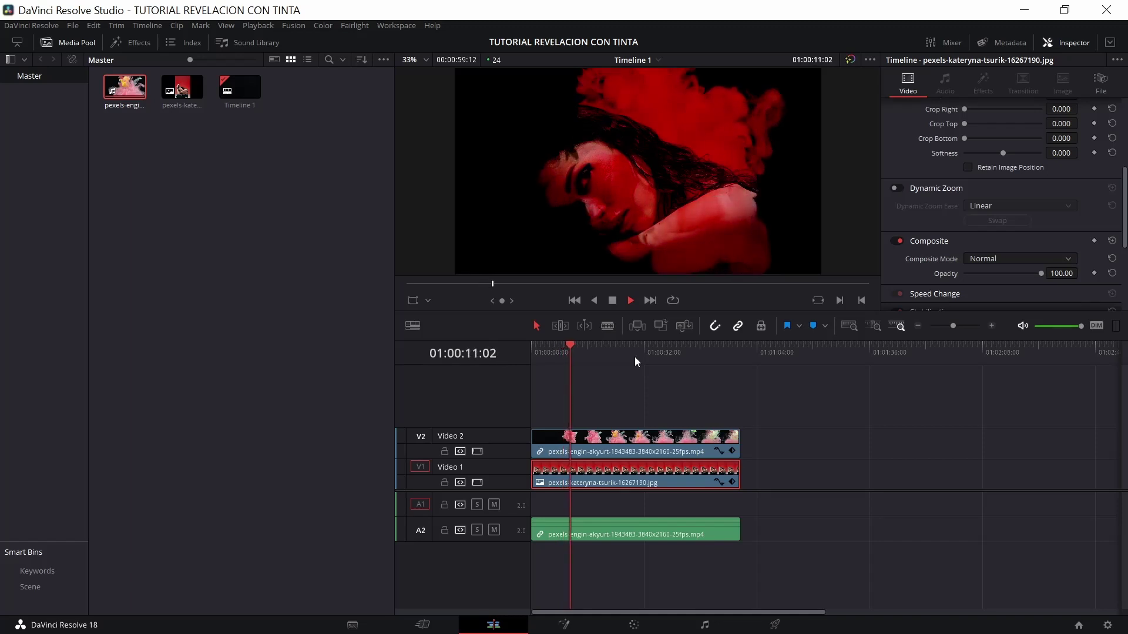
Step: Review the portrait's composite mode options, then scrub to about one second into the reveal
key("space")
left_click(1000, 252)
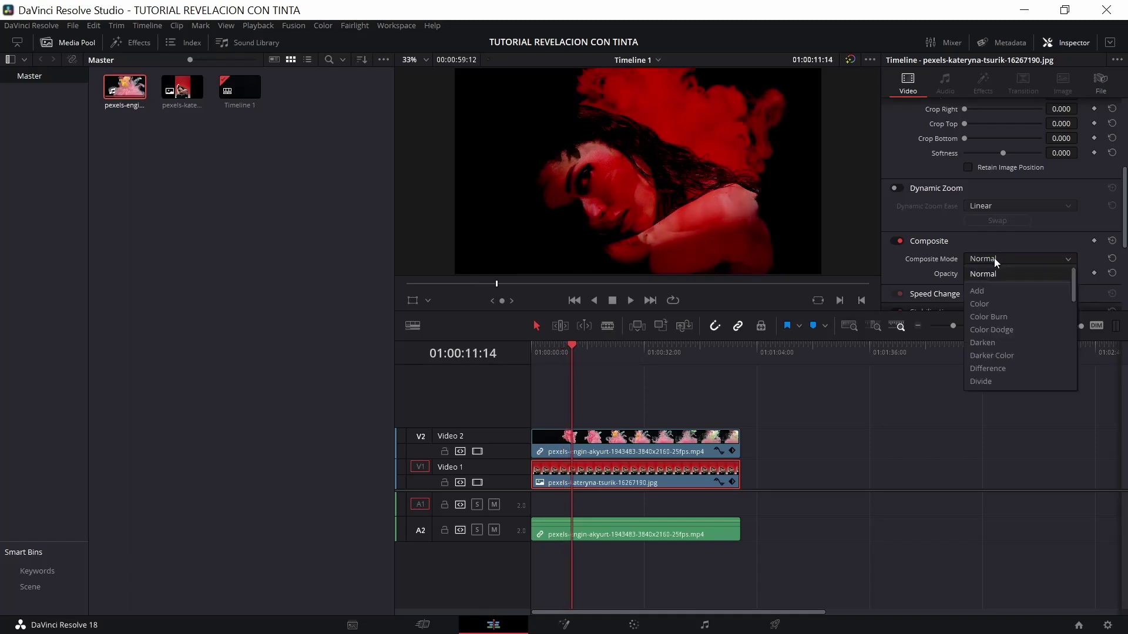
scroll(985, 360, "down", 2)
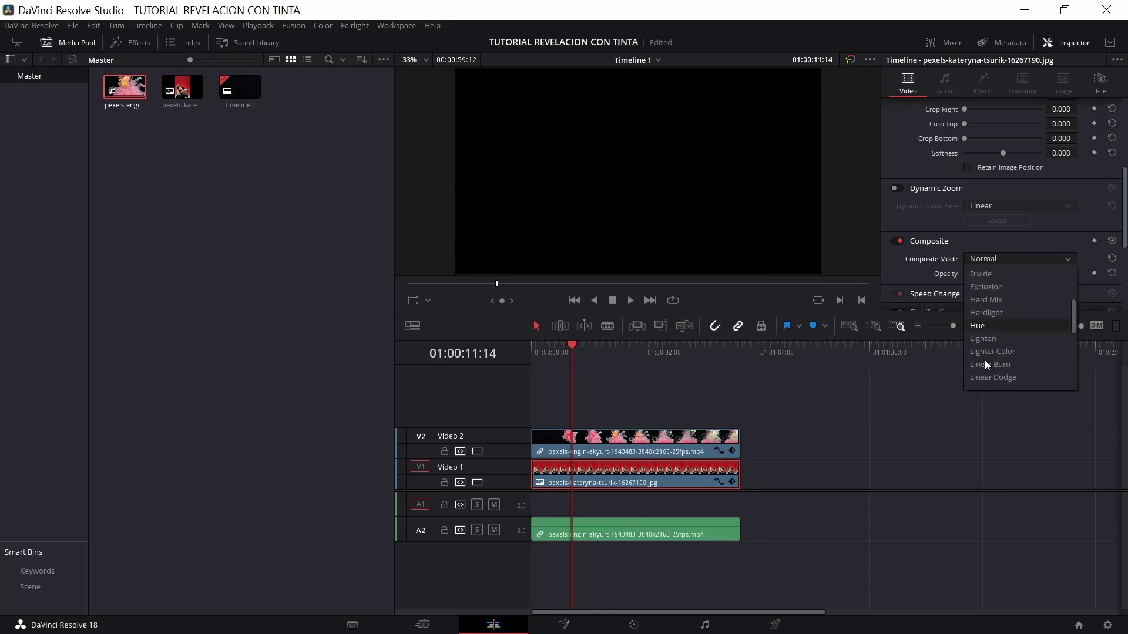
key("Escape")
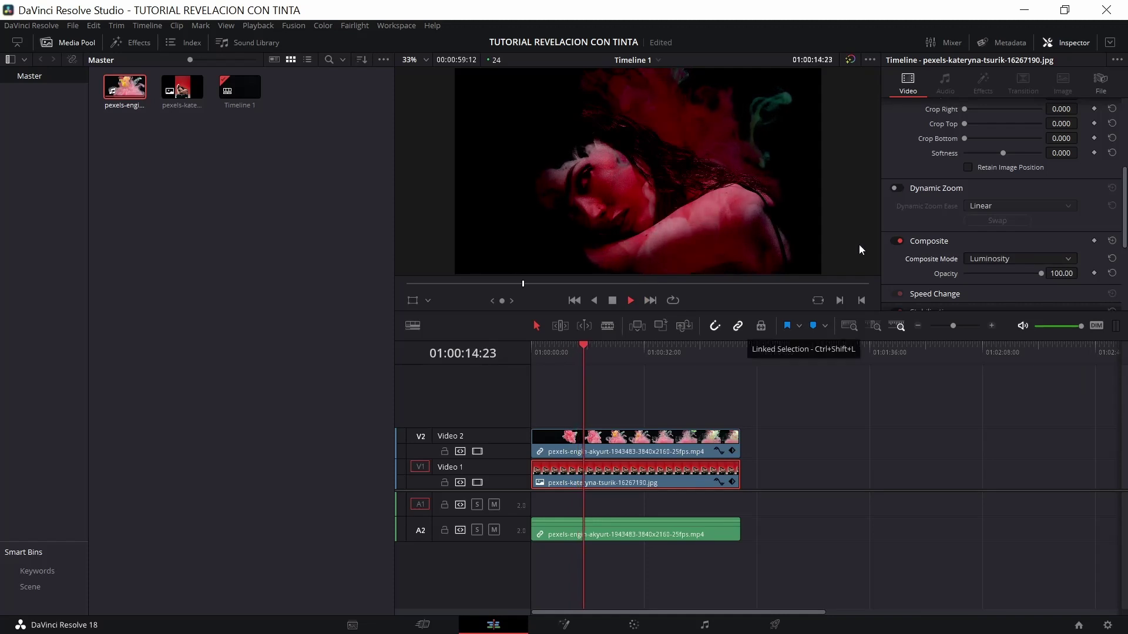
left_click(1000, 260)
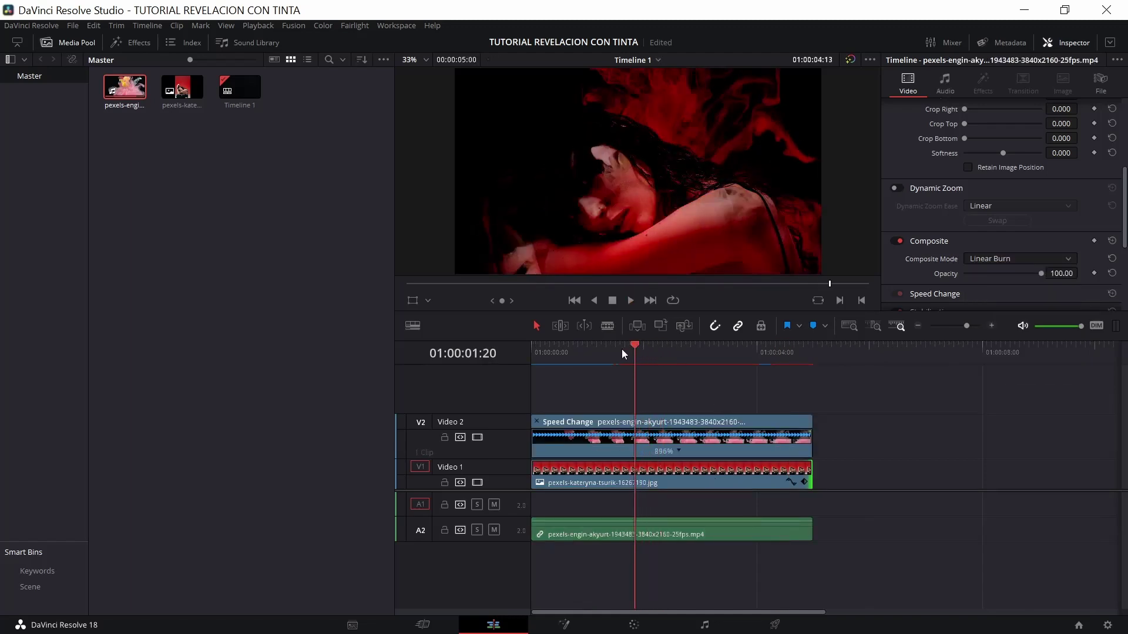
left_click_drag(622, 349, 604, 349)
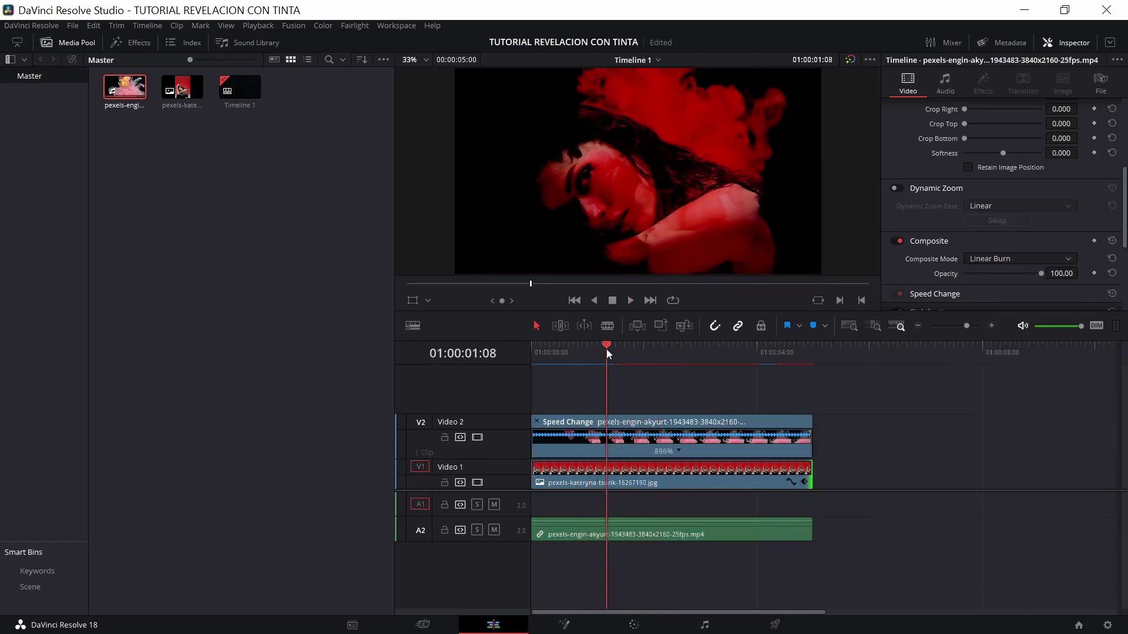
left_click_drag(604, 349, 588, 350)
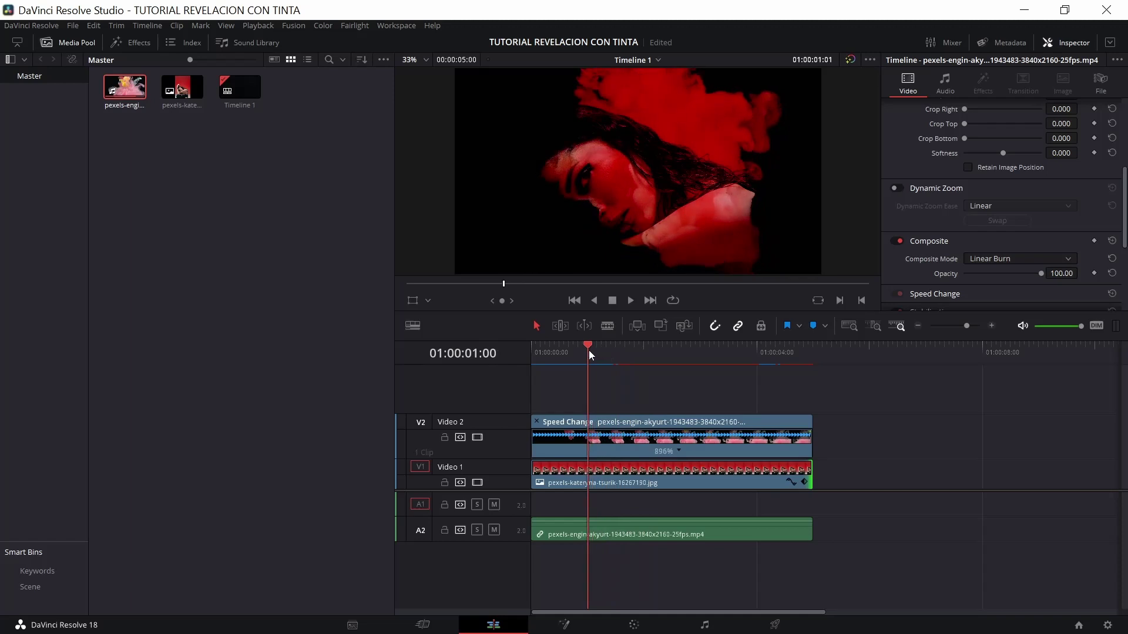
Step: Add a Left Lower Third title on Video 3, trimmed to end with the ink clip
left_click(139, 43)
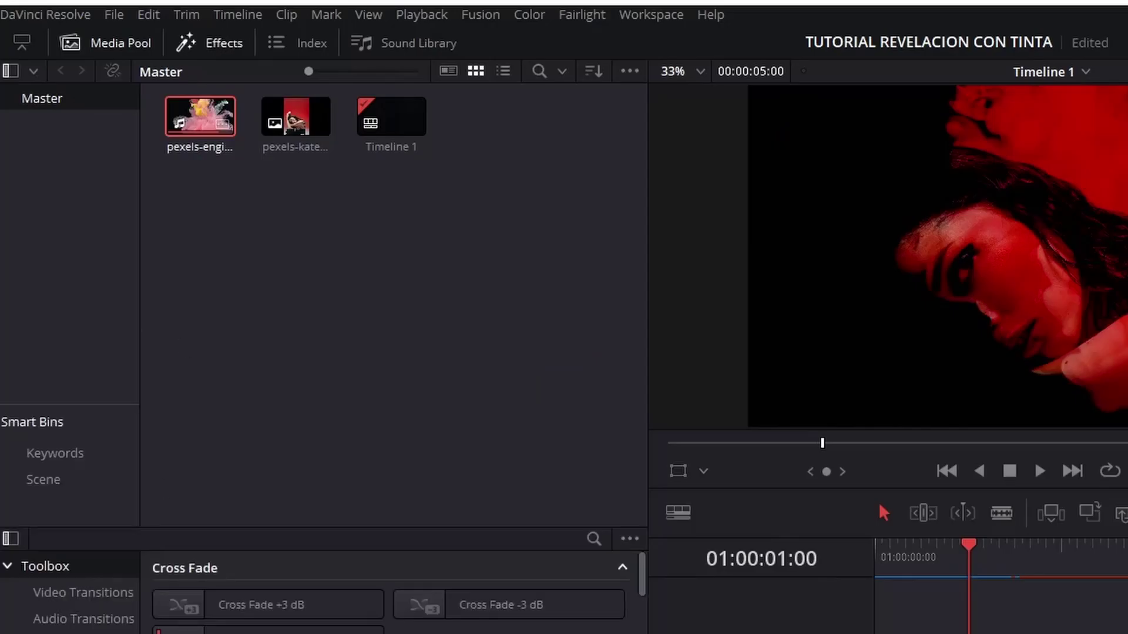
left_click(44, 633)
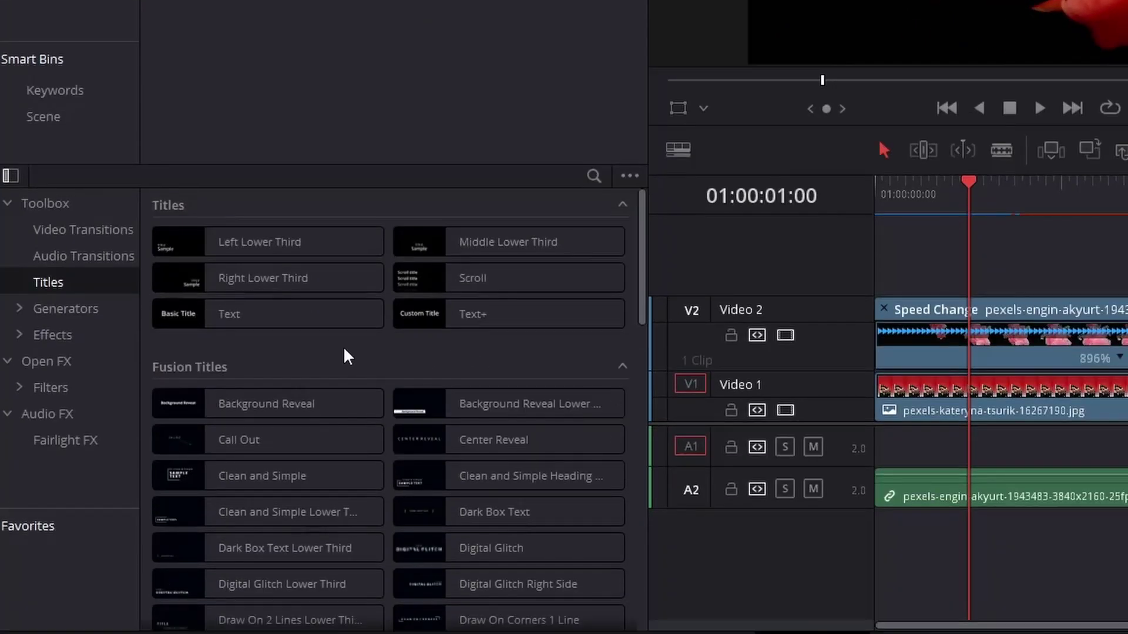
mouse_move(194, 241)
left_mouse_down()
mouse_move(559, 397)
mouse_move(588, 393)
left_mouse_up()
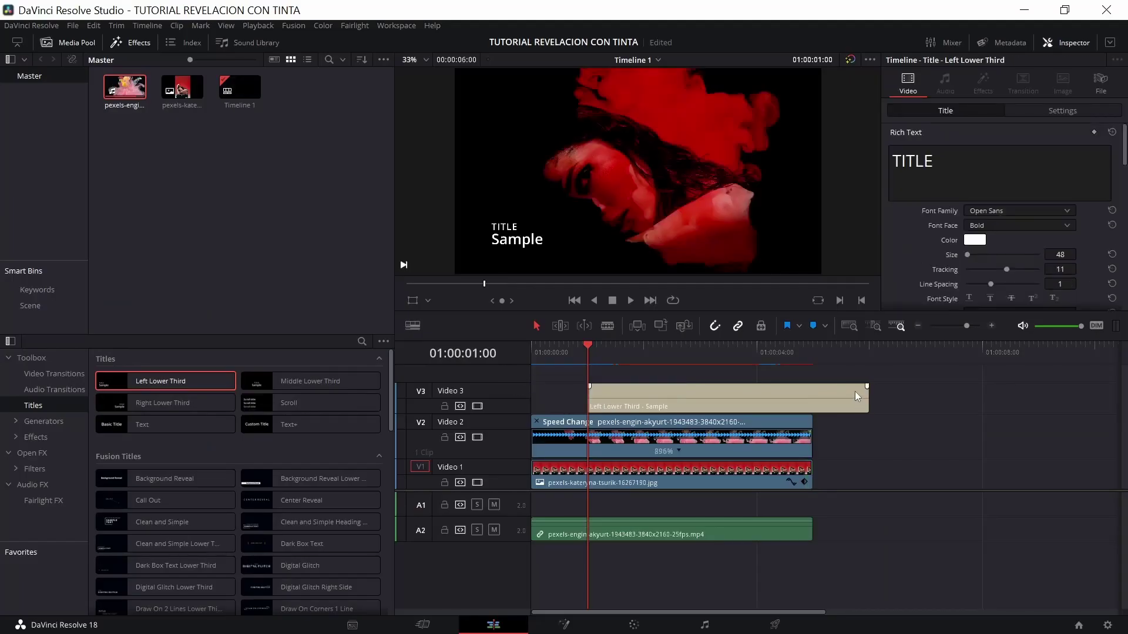
left_click_drag(863, 394, 812, 394)
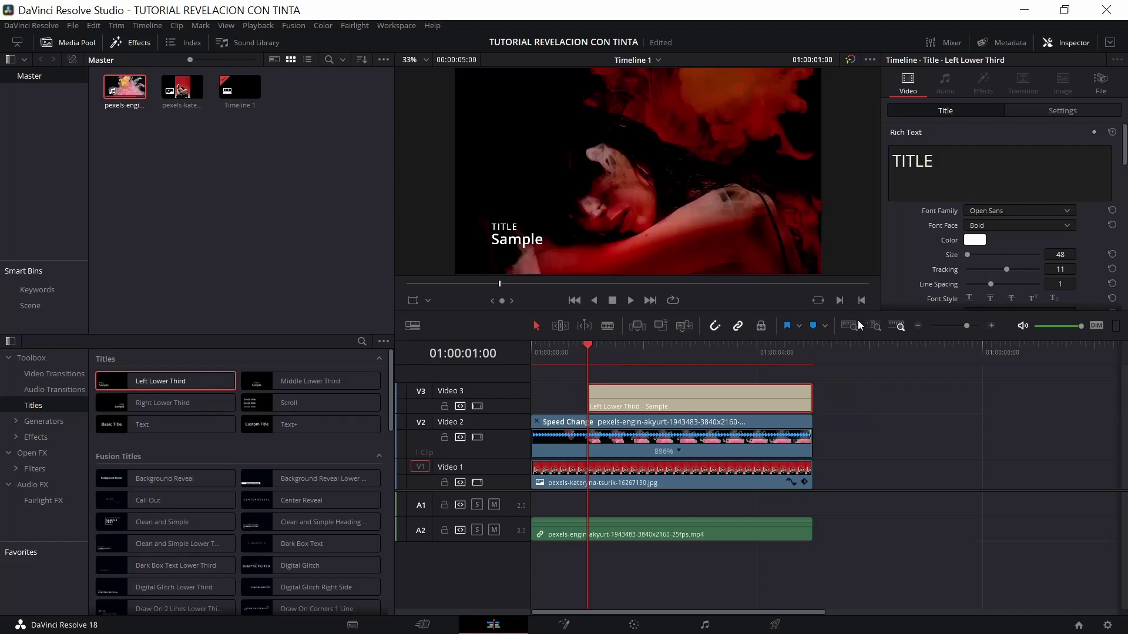
Step: Replace the title's placeholder text with 'REVELACION' and start a second line
double_click(946, 155)
type("R")
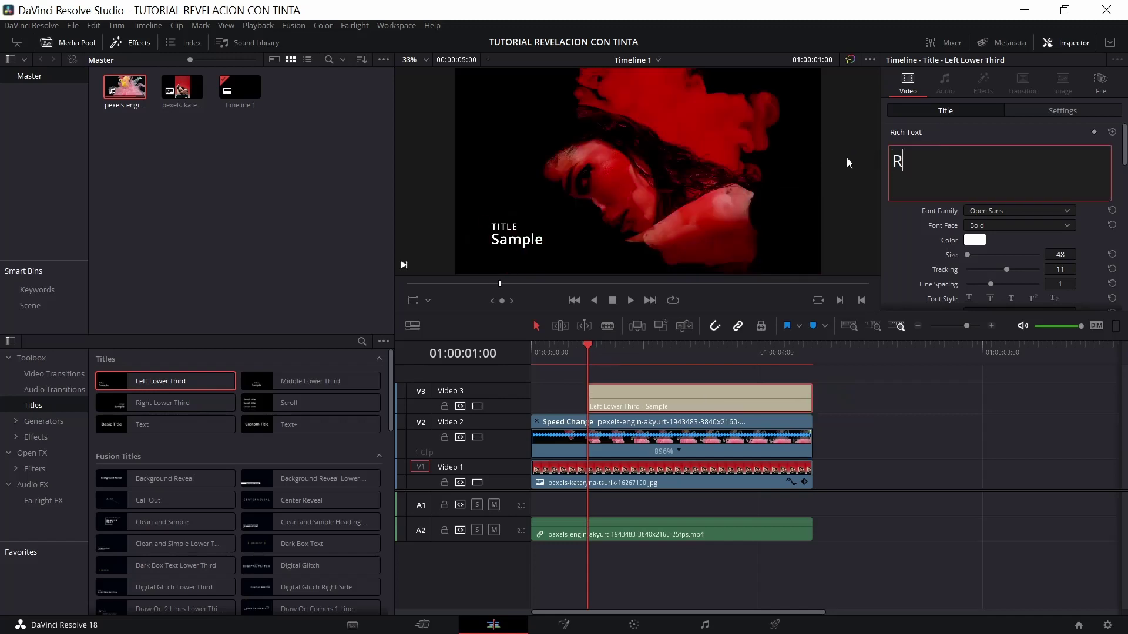
type("EVELACION")
key("Return")
scroll(918, 249, "down", 4)
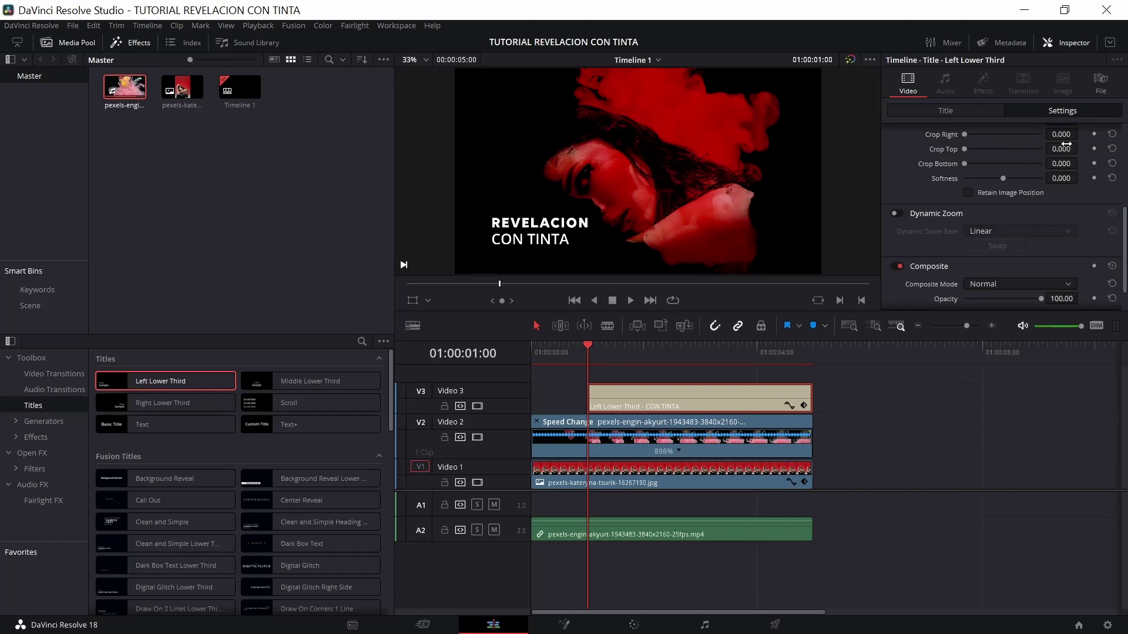
scroll(975, 180, "up", 2)
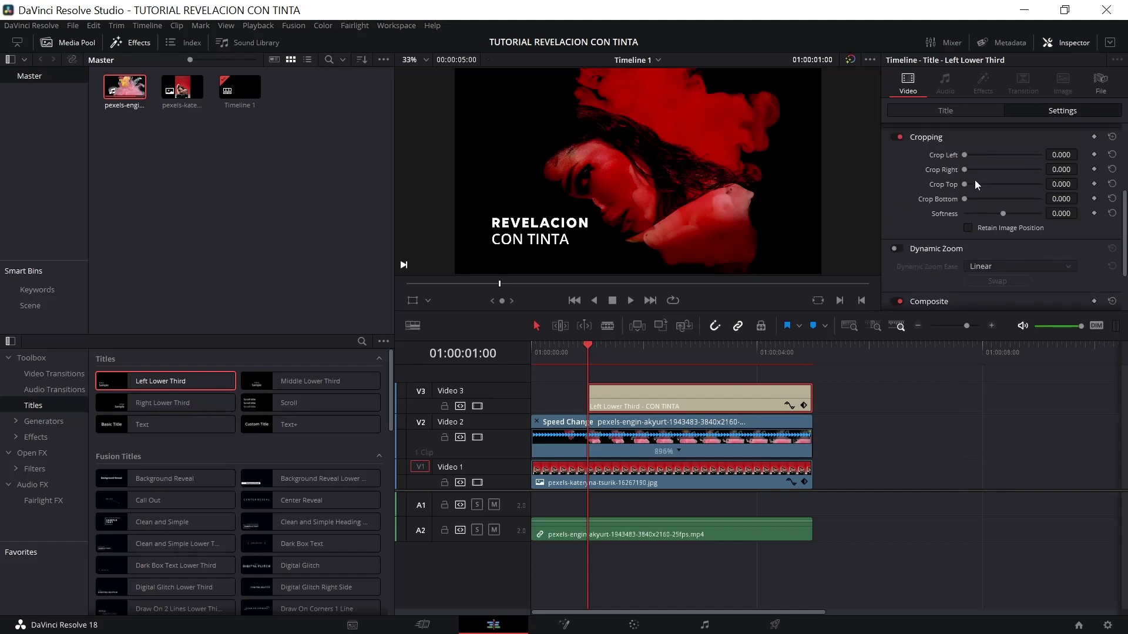
scroll(897, 189, "up", 2)
scroll(899, 188, "up", 2)
scroll(900, 189, "up", 2)
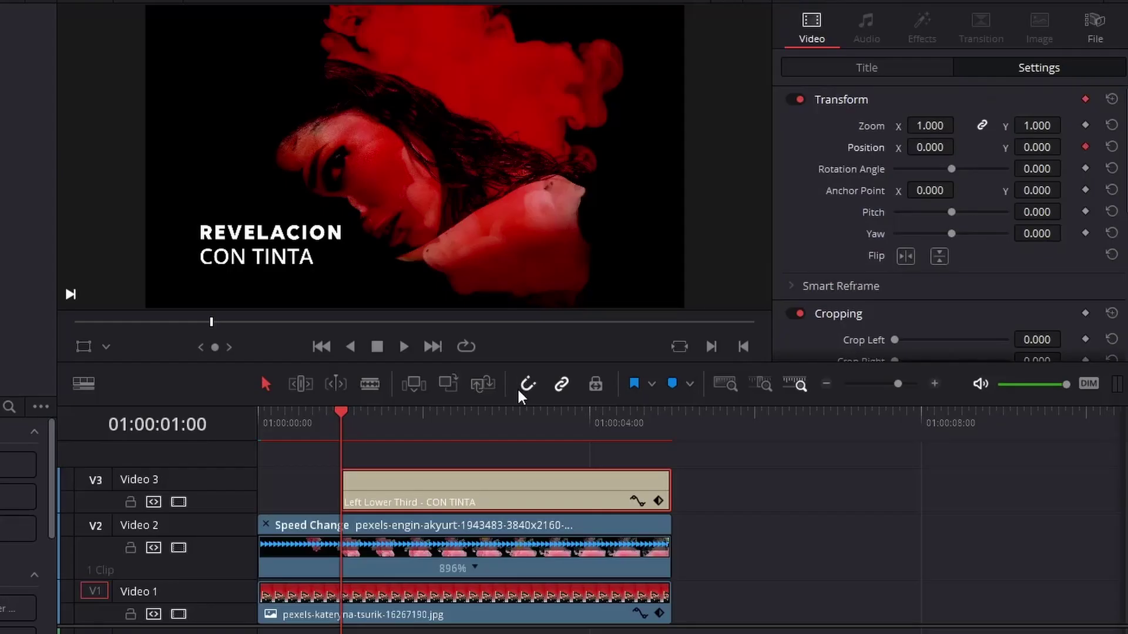
Step: Keyframe the title sliding in from X -710 at 1 s to rest at 2 s; add pexels-fabio to Video 1
key("shift+Right")
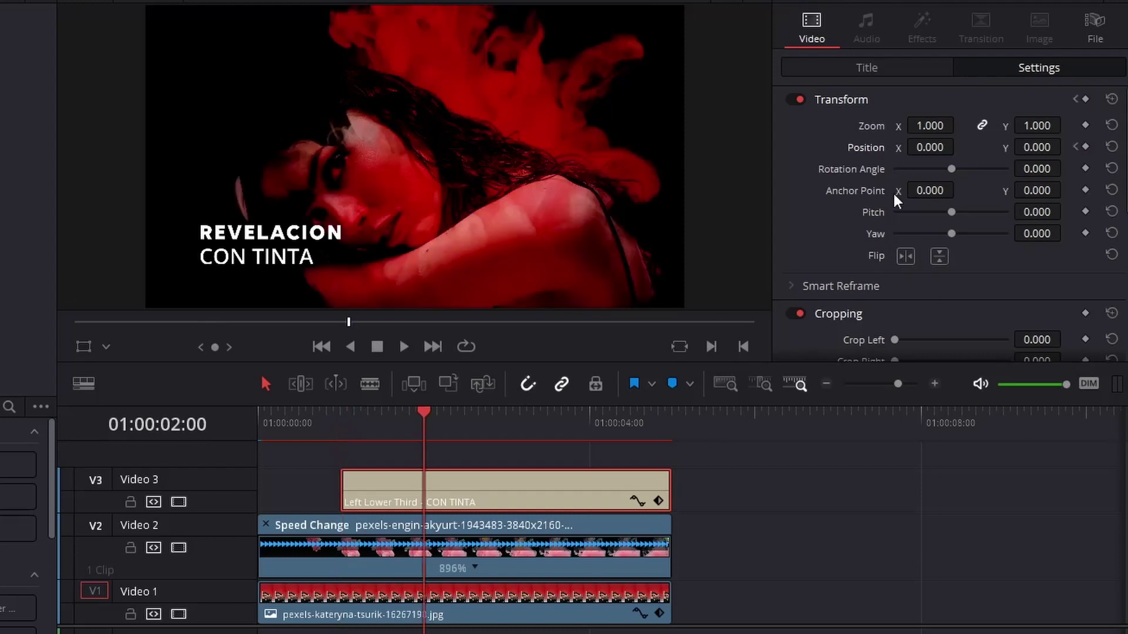
left_click(1085, 147)
left_click(1076, 146)
left_click_drag(930, 147, 513, 147)
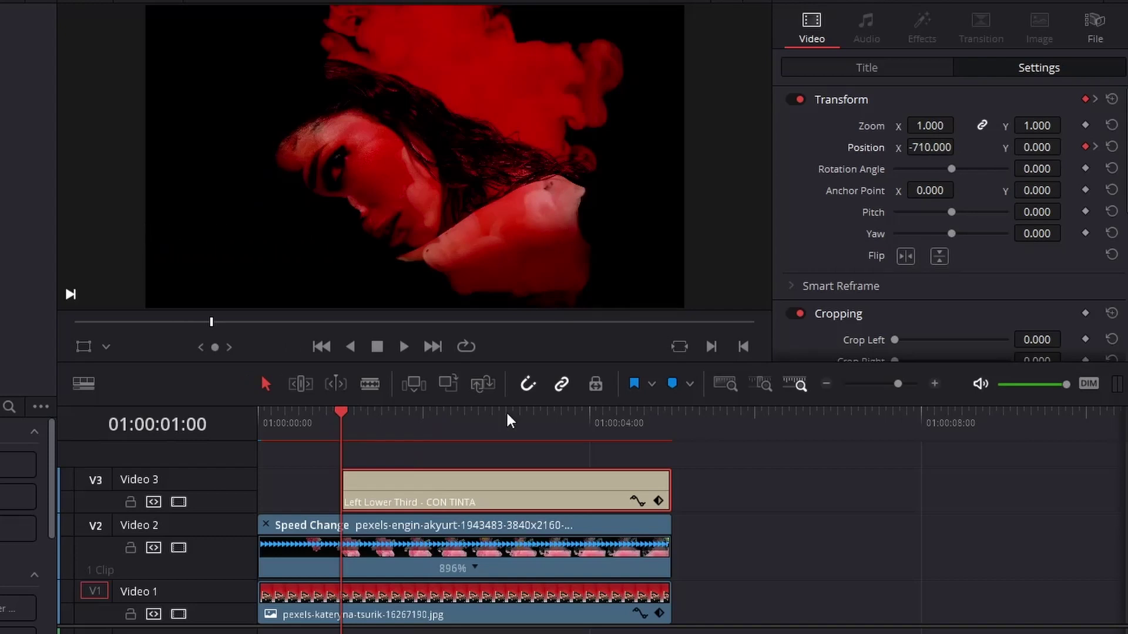
left_click_drag(317, 418, 235, 450)
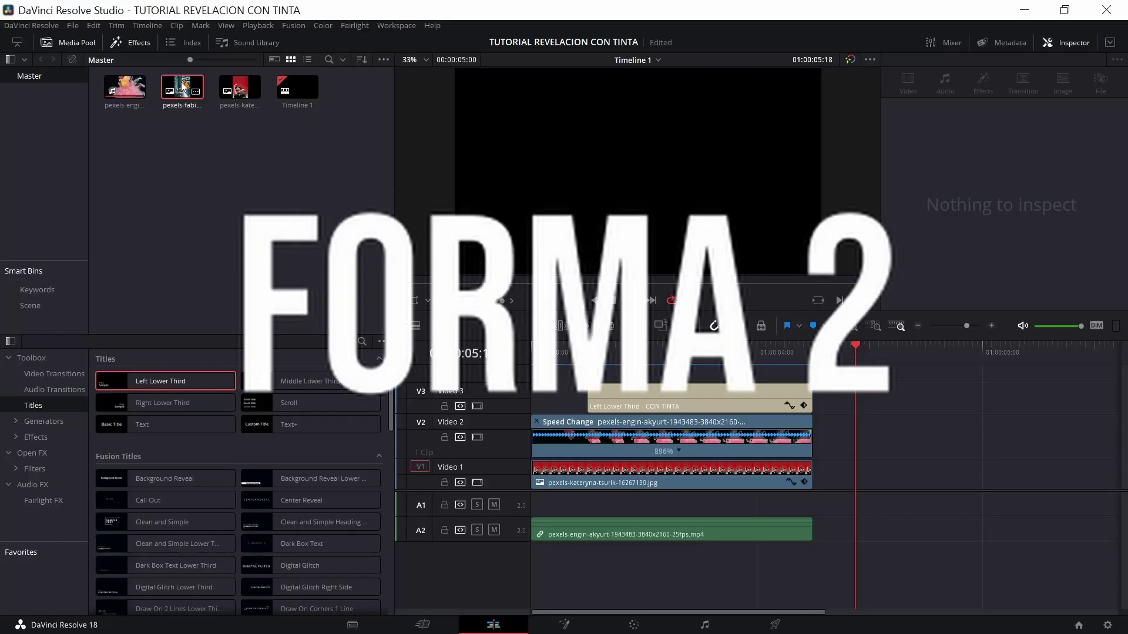
mouse_move(183, 88)
left_mouse_down()
mouse_move(867, 485)
mouse_move(901, 480)
left_mouse_up()
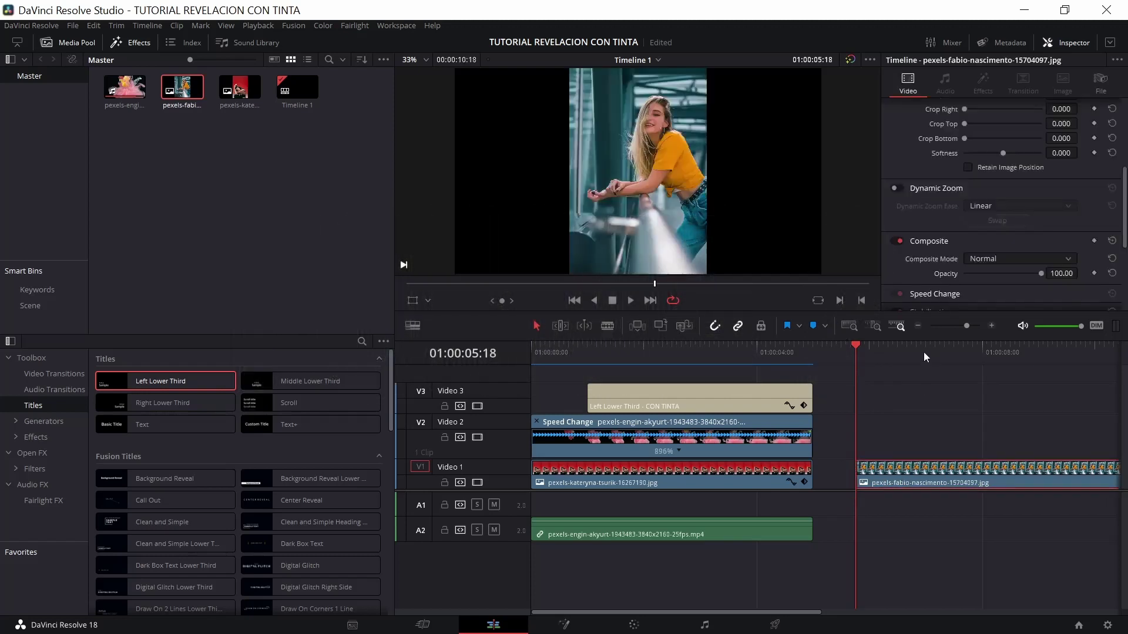
Step: Zoom the girl photo to 2.720 at Position Y -567, and lay the pink ink clip above it on Video 2
scroll(919, 418, "right", 5)
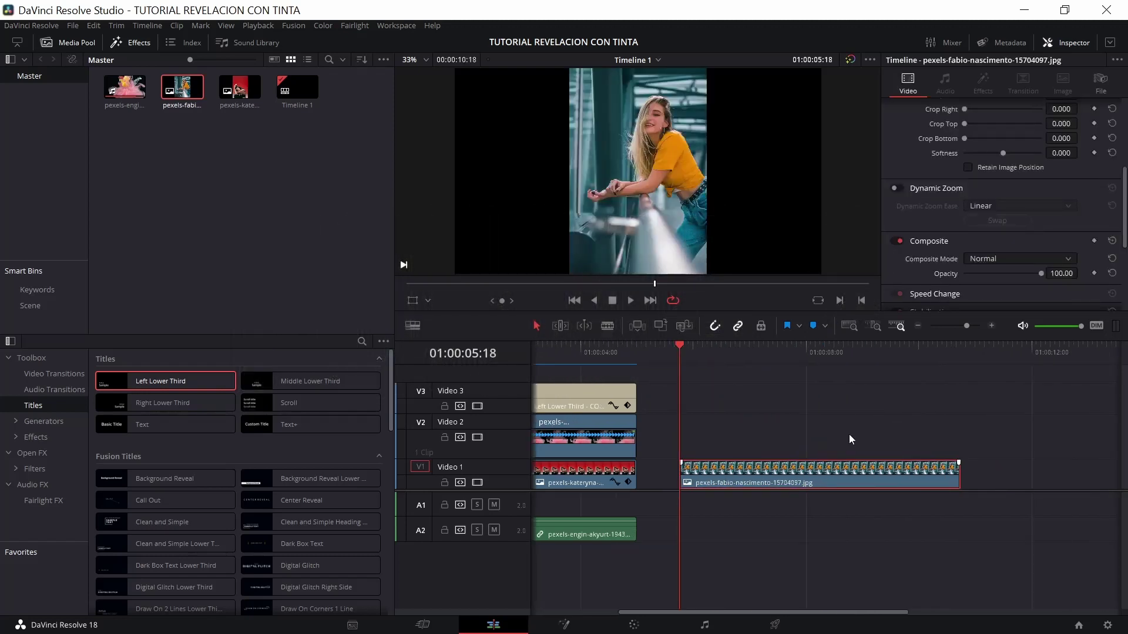
scroll(926, 158, "up", 1)
scroll(926, 158, "up", 3)
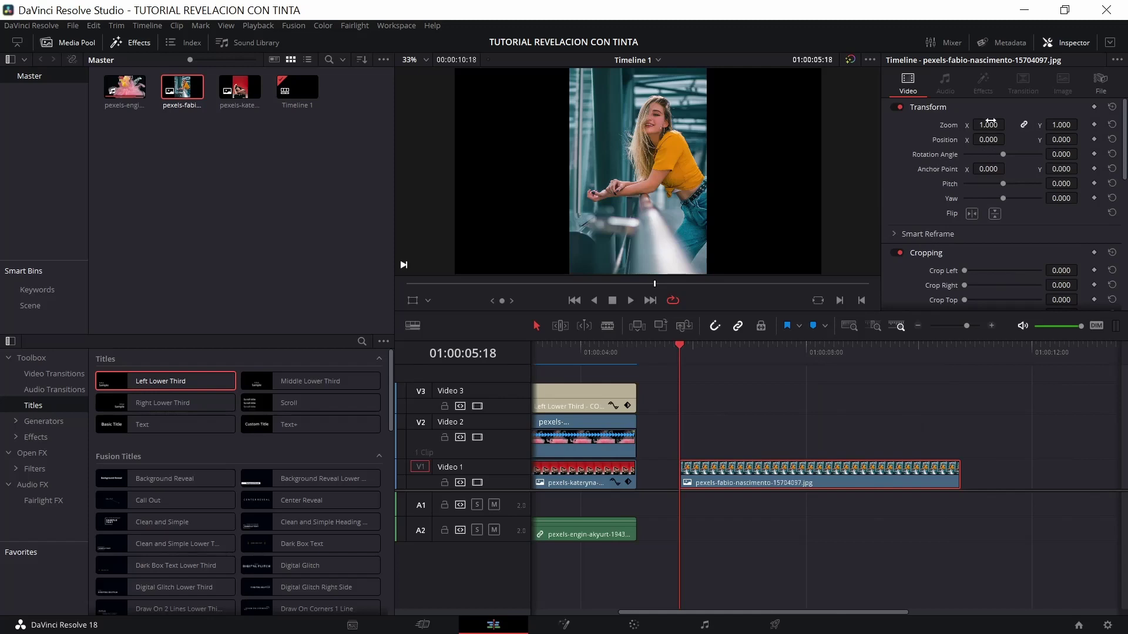
left_click_drag(987, 125, 1008, 124)
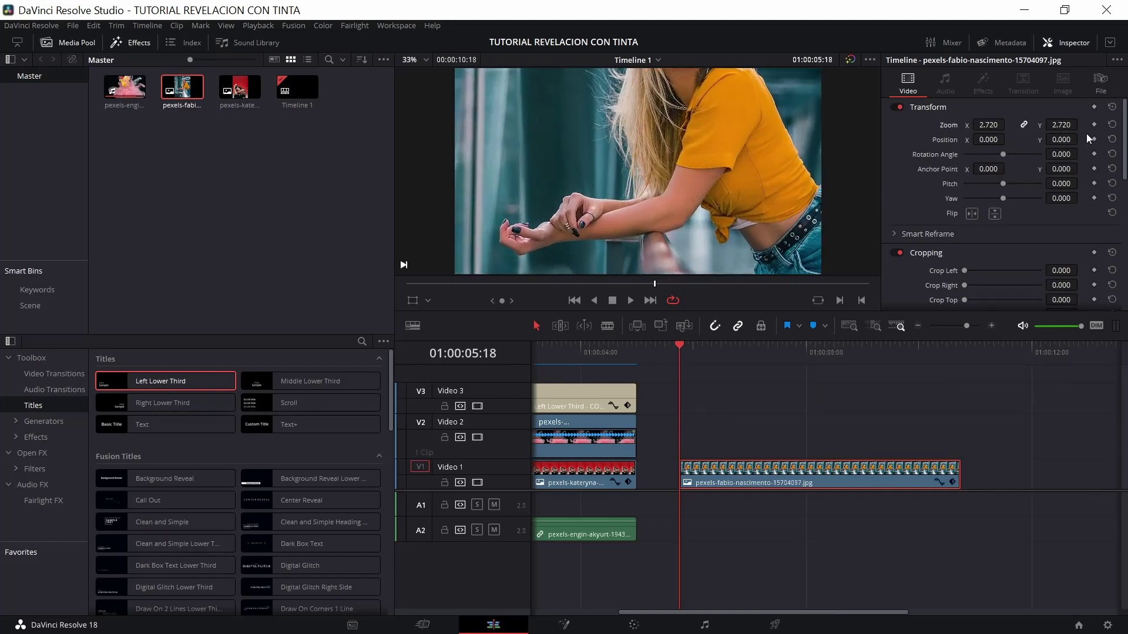
left_click_drag(1081, 139, 1081, 139)
type("-567.000")
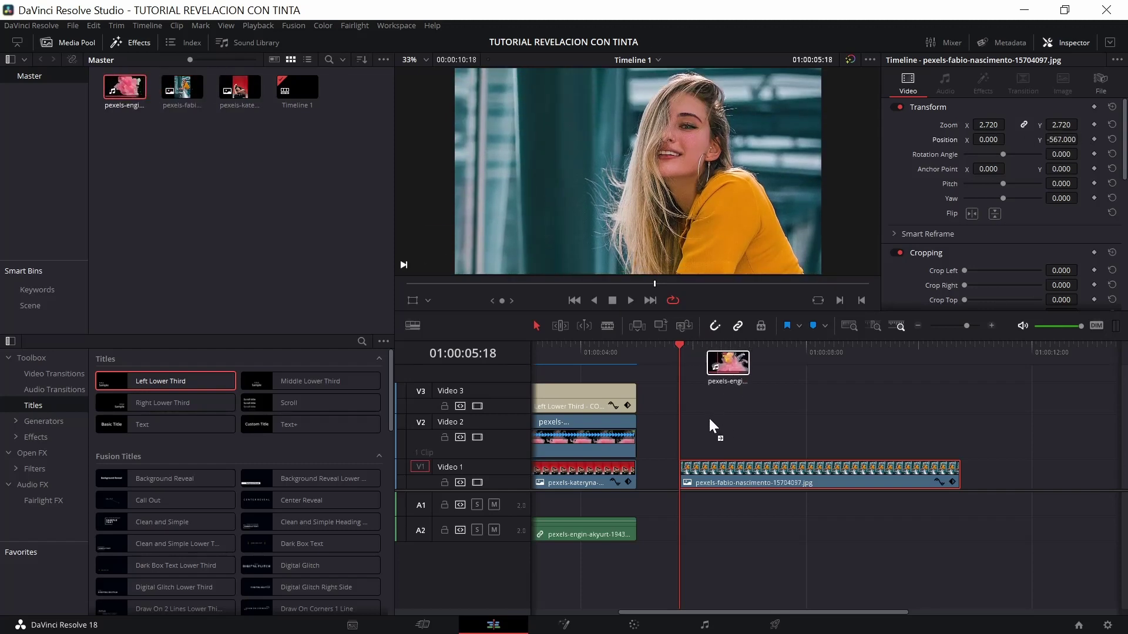
left_click_drag(133, 107, 678, 431)
Step: Set the girl photo's Composite Mode to Difference
left_click(736, 444)
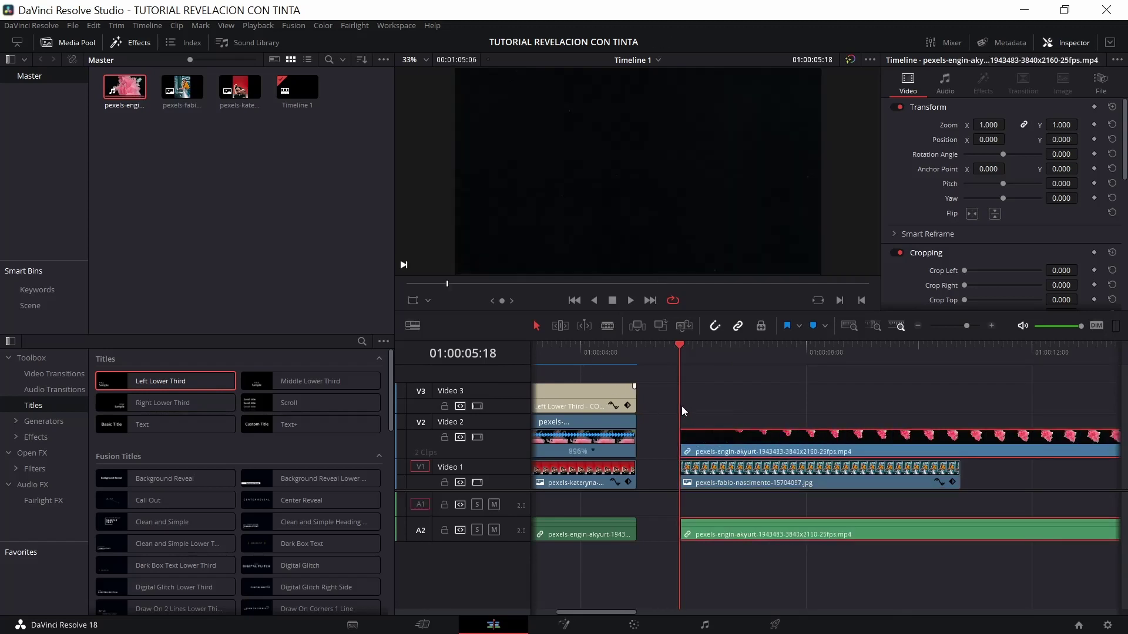
left_click(715, 476)
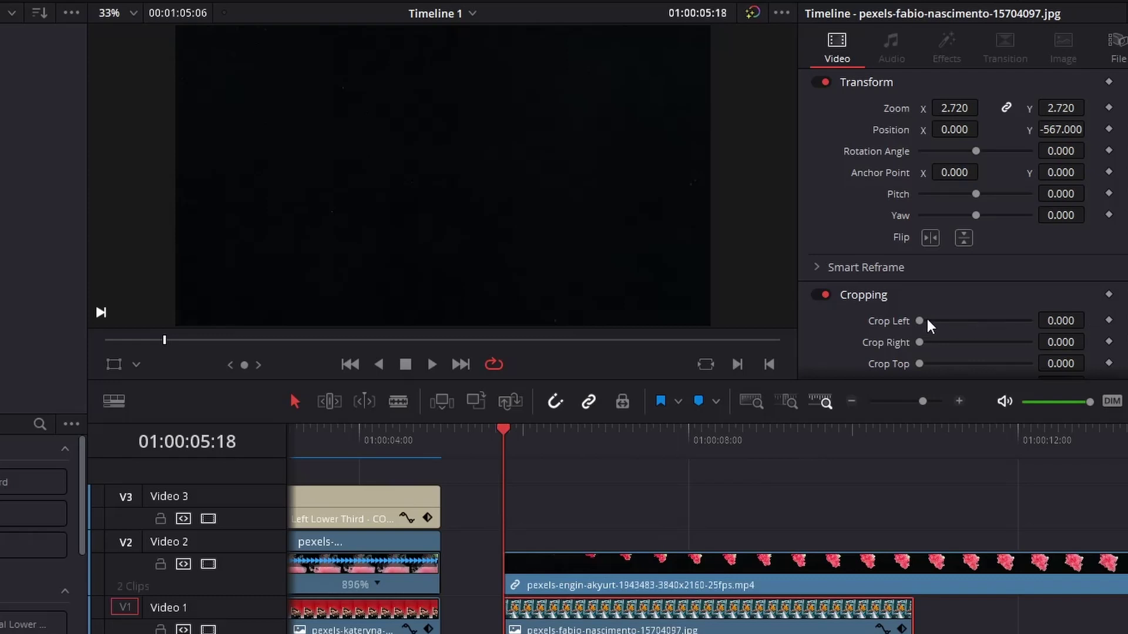
scroll(880, 319, "down", 2)
scroll(882, 320, "down", 3)
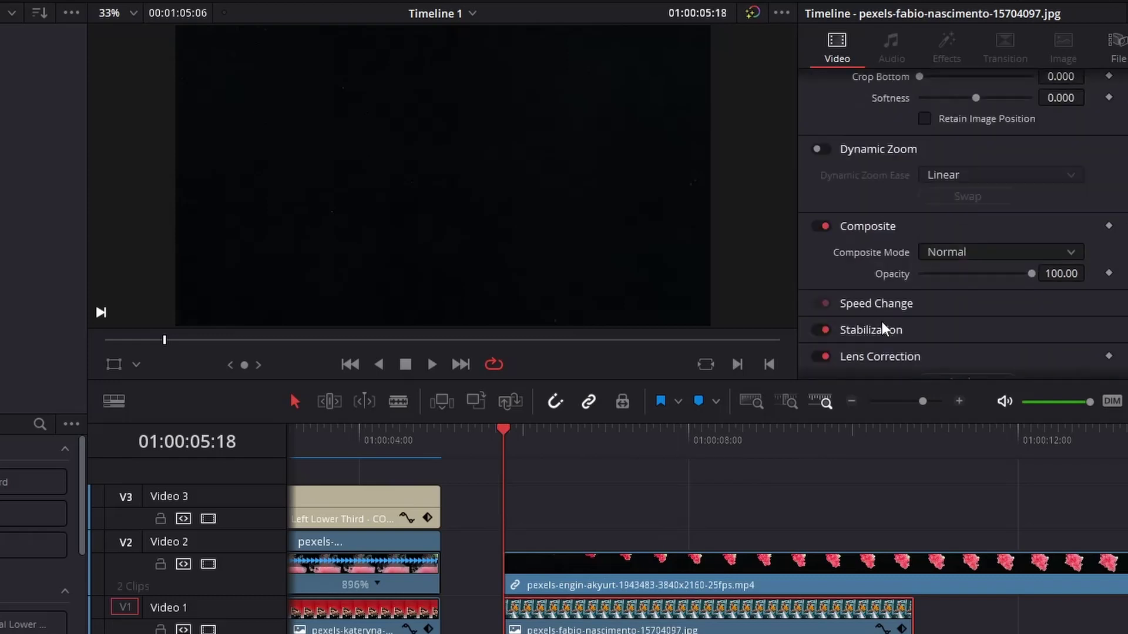
left_click(949, 249)
scroll(956, 353, "down", 2)
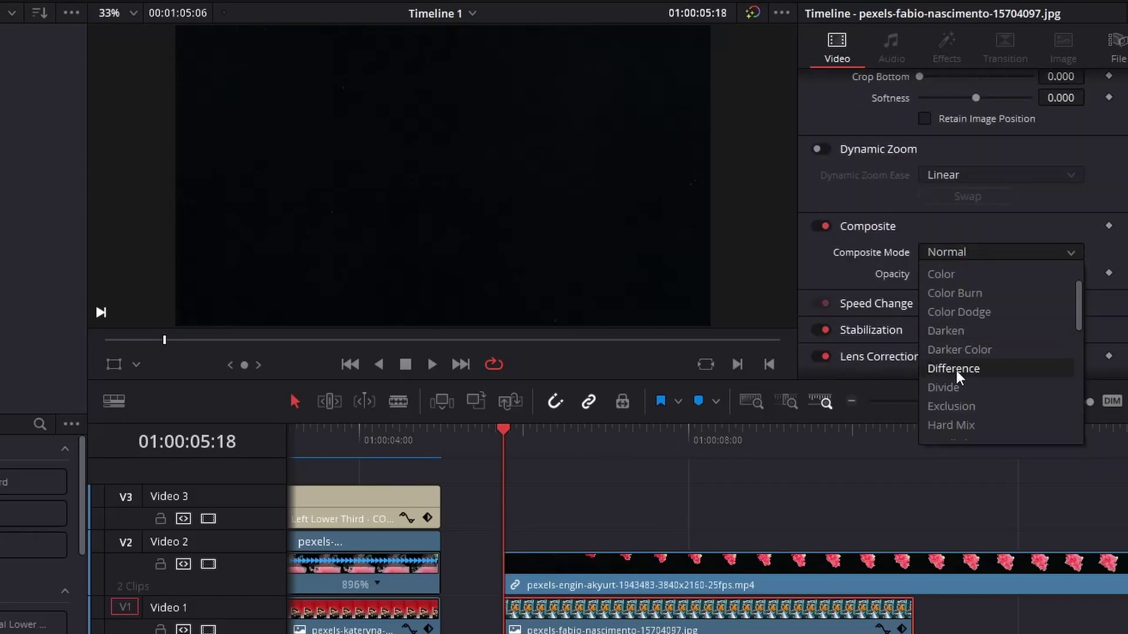
left_click(956, 371)
Step: Set the pink ink clip's Composite Mode to Darken
left_click(600, 567)
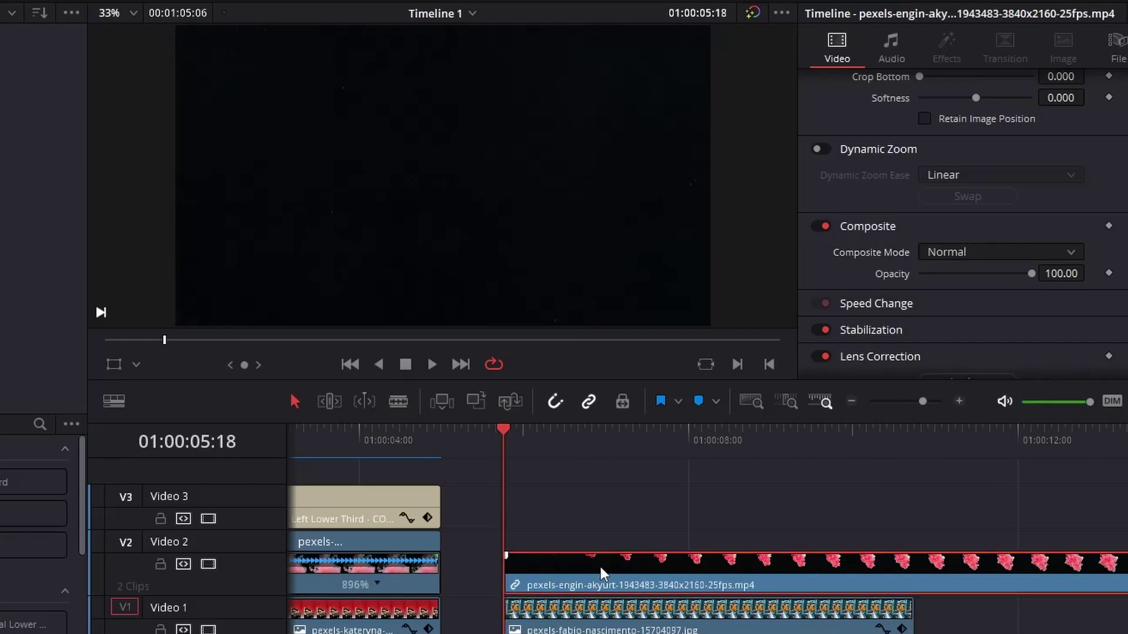
left_click(973, 246)
left_click(947, 375)
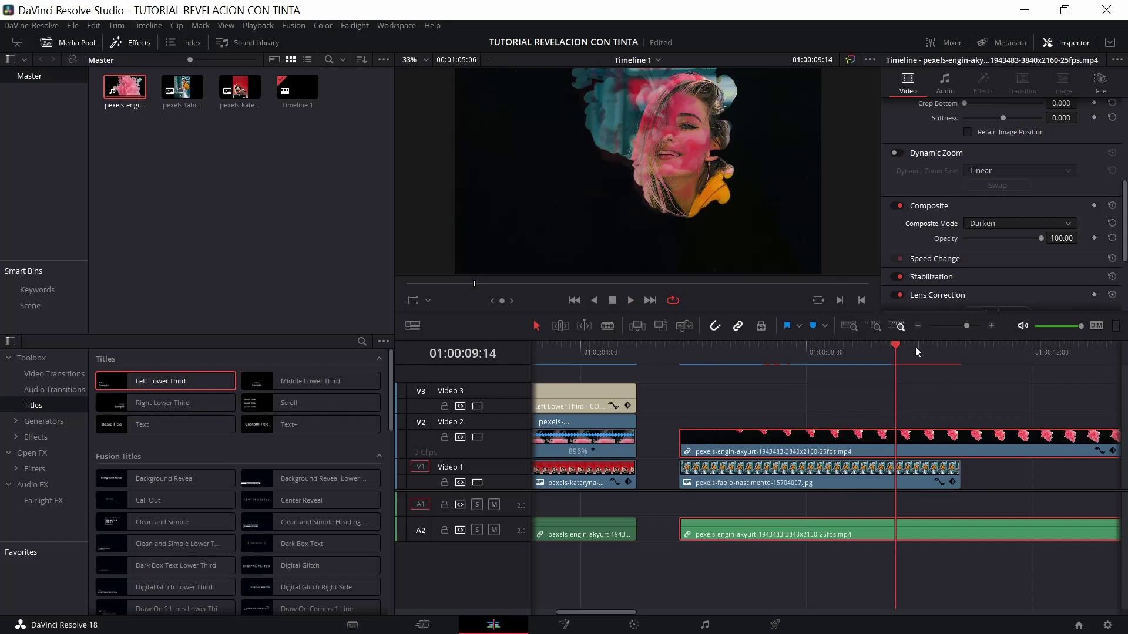
Step: Fit the whole edit in the timeline with Shift+Z, zoom out further, and stop playback
key("shift+z")
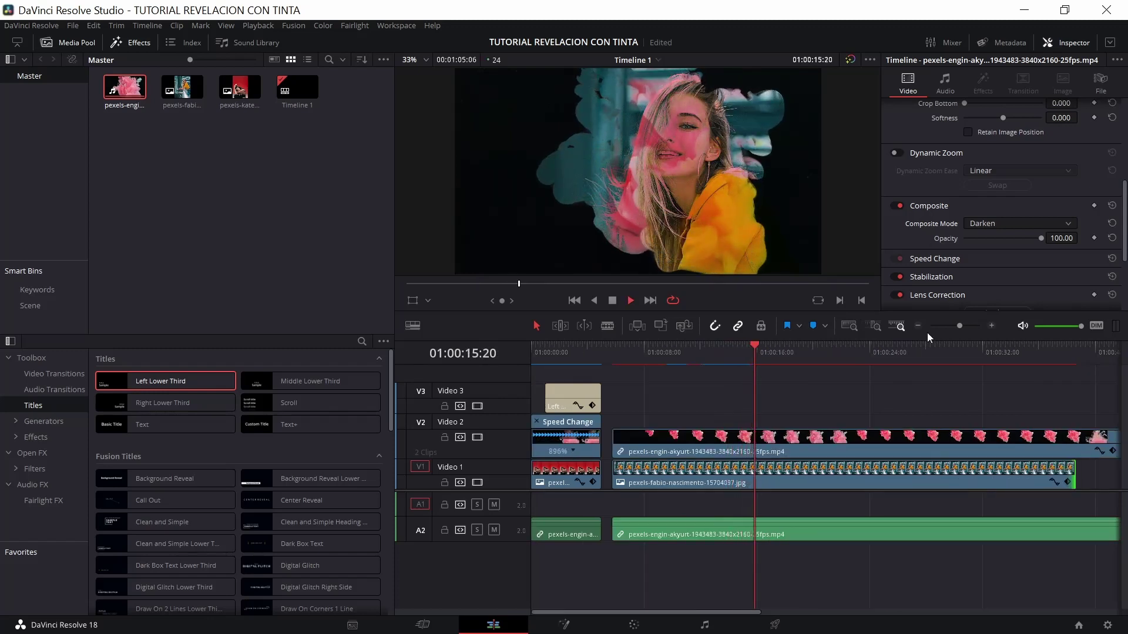
left_click(917, 326)
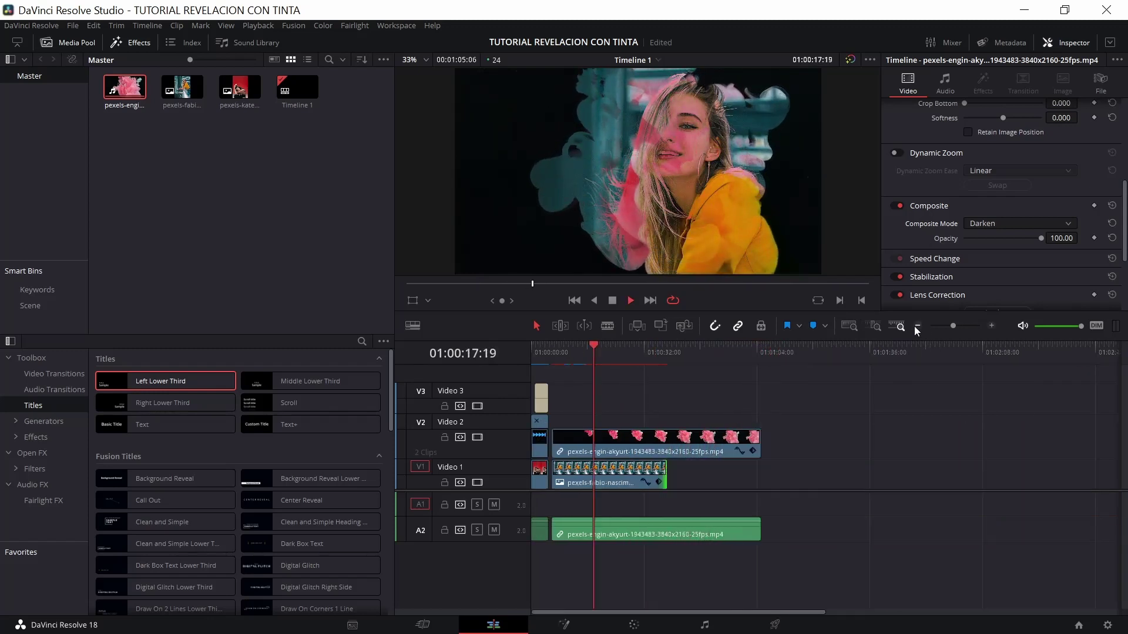
key("space")
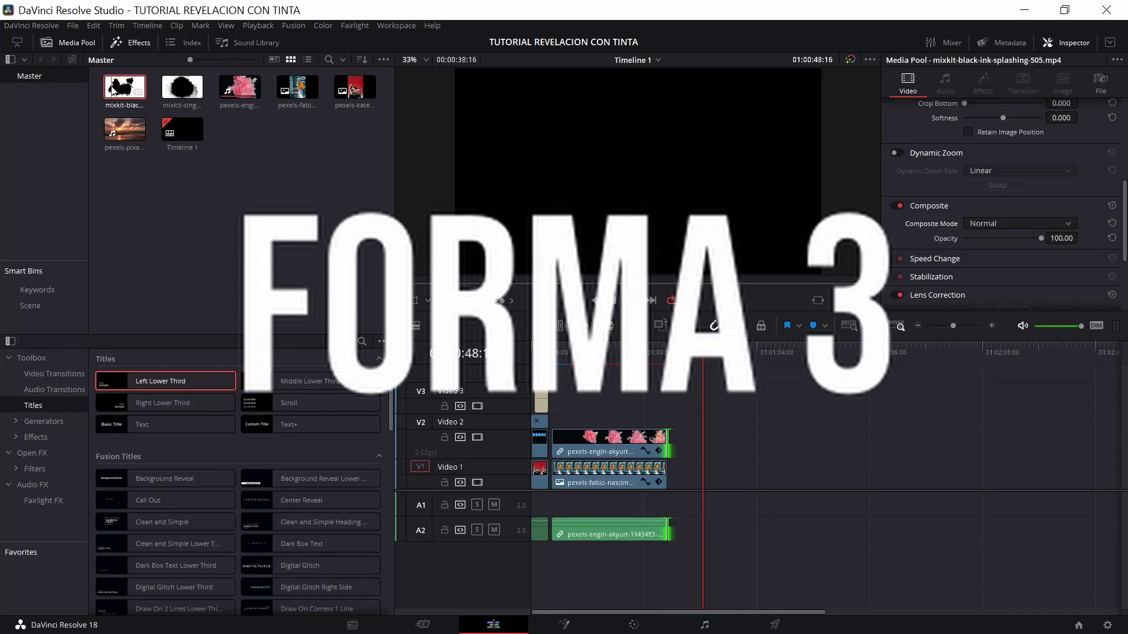
Step: Add and preview the black ink splash clip, move it to Video 1, and trim the sunset clip to match
left_click_drag(112, 91, 721, 446)
key("space")
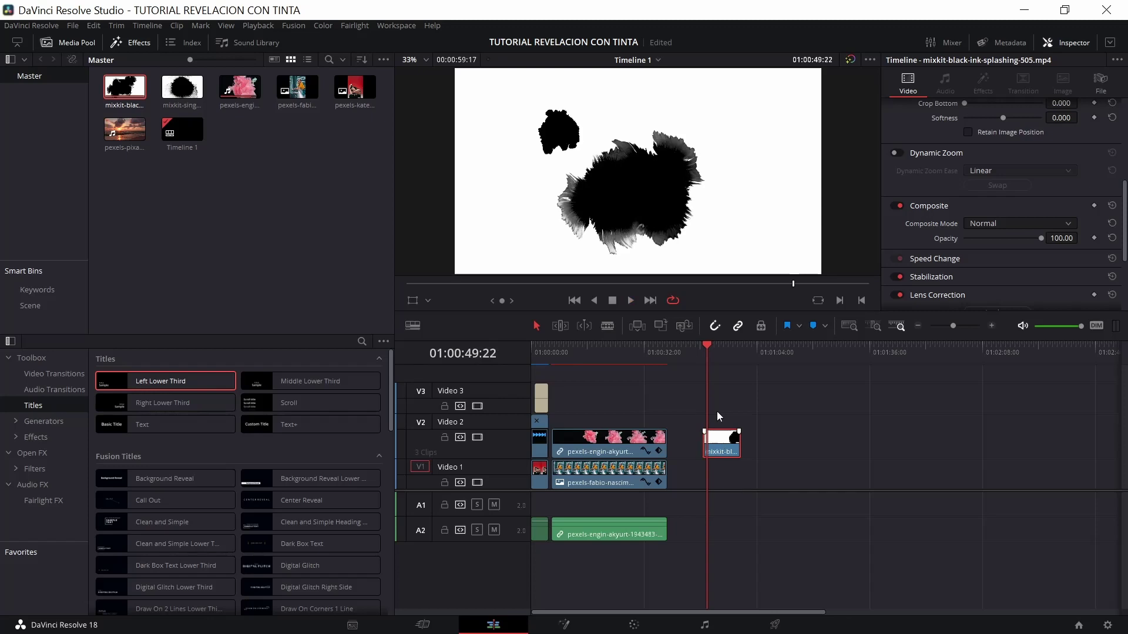
mouse_move(720, 447)
left_mouse_down()
mouse_move(721, 477)
mouse_move(713, 448)
mouse_move(741, 439)
left_mouse_up()
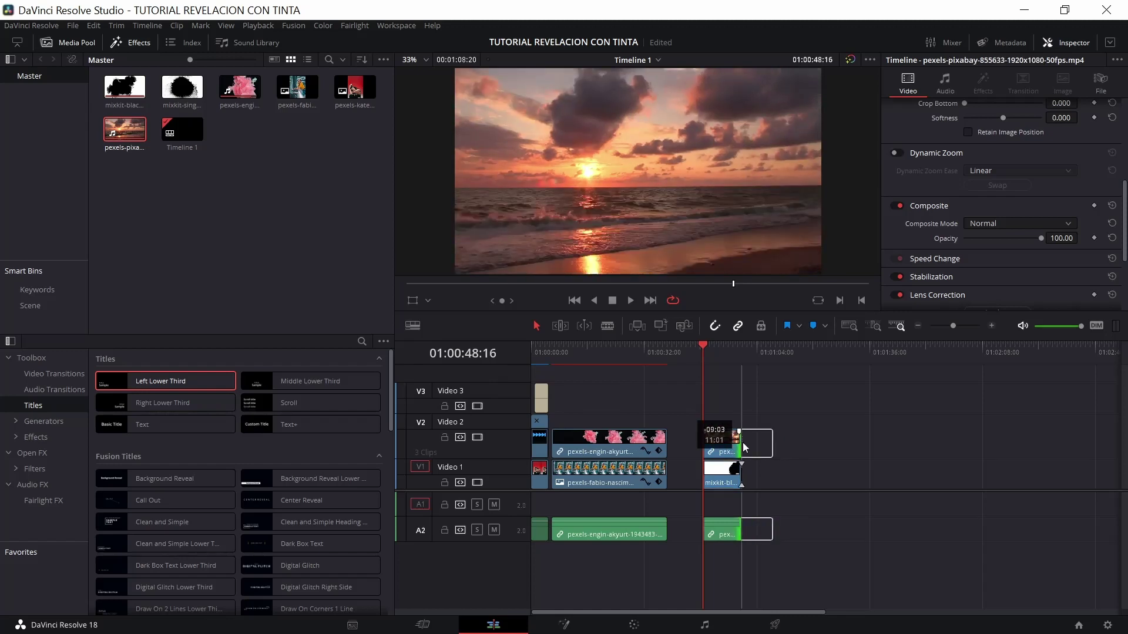
key("space")
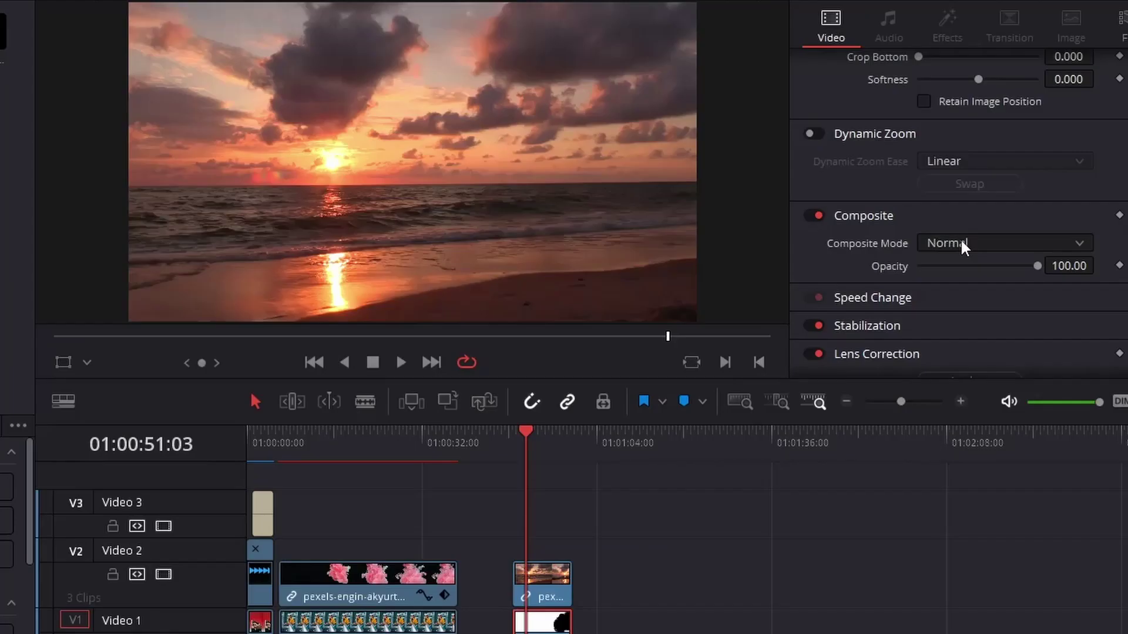
Step: Try the Alpha composite mode on the sunset clip
left_click(963, 247)
scroll(973, 404, "down", 7)
scroll(976, 410, "down", 1)
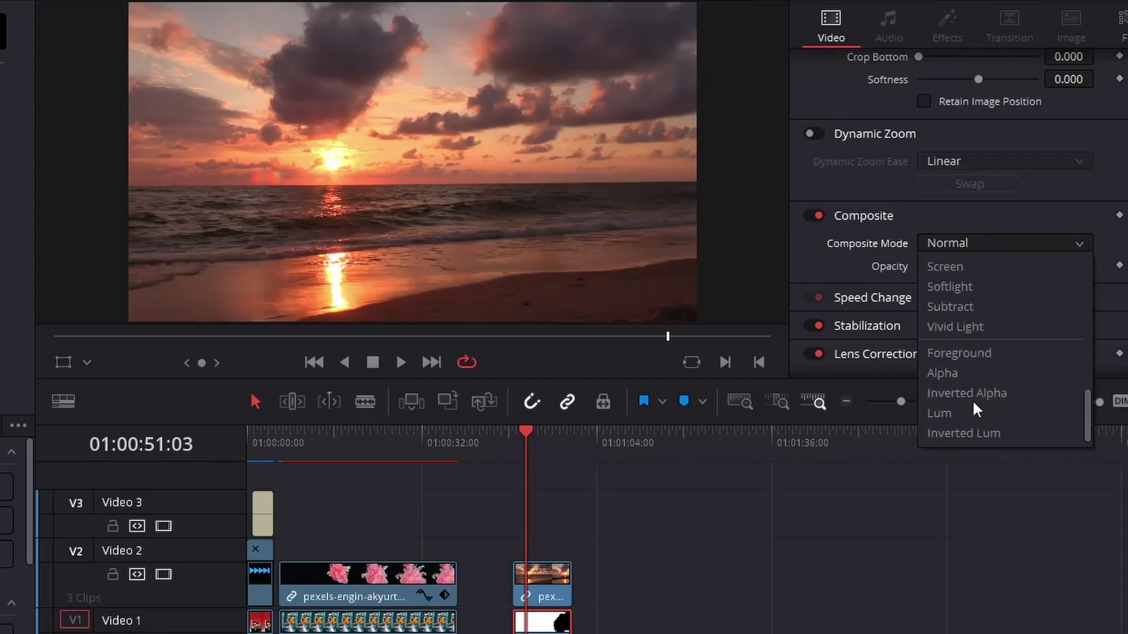
left_click(946, 374)
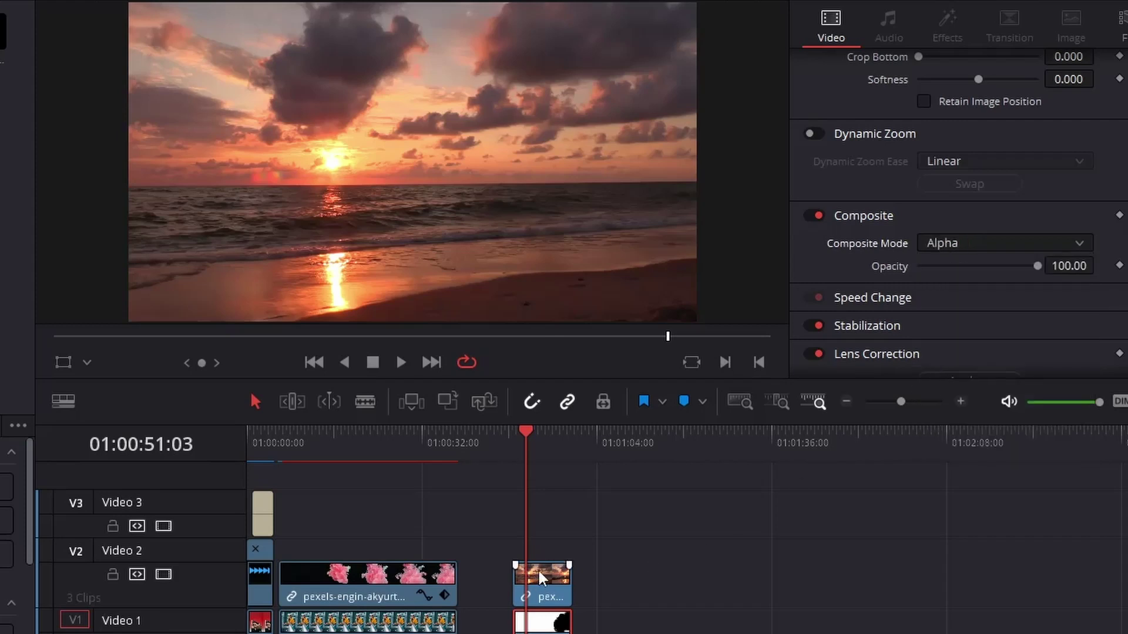
Step: Switch the sunset clip to Screen composite mode and play back the ink reveal from its start
left_click(943, 247)
scroll(949, 379, "down", 2)
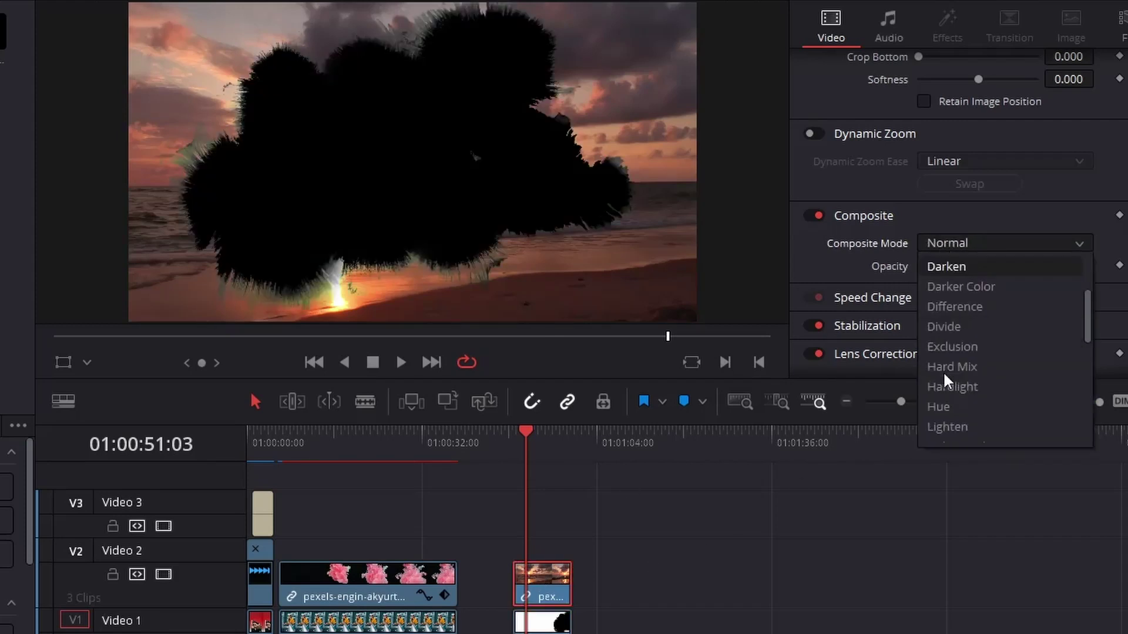
scroll(949, 379, "down", 3)
scroll(947, 381, "down", 2)
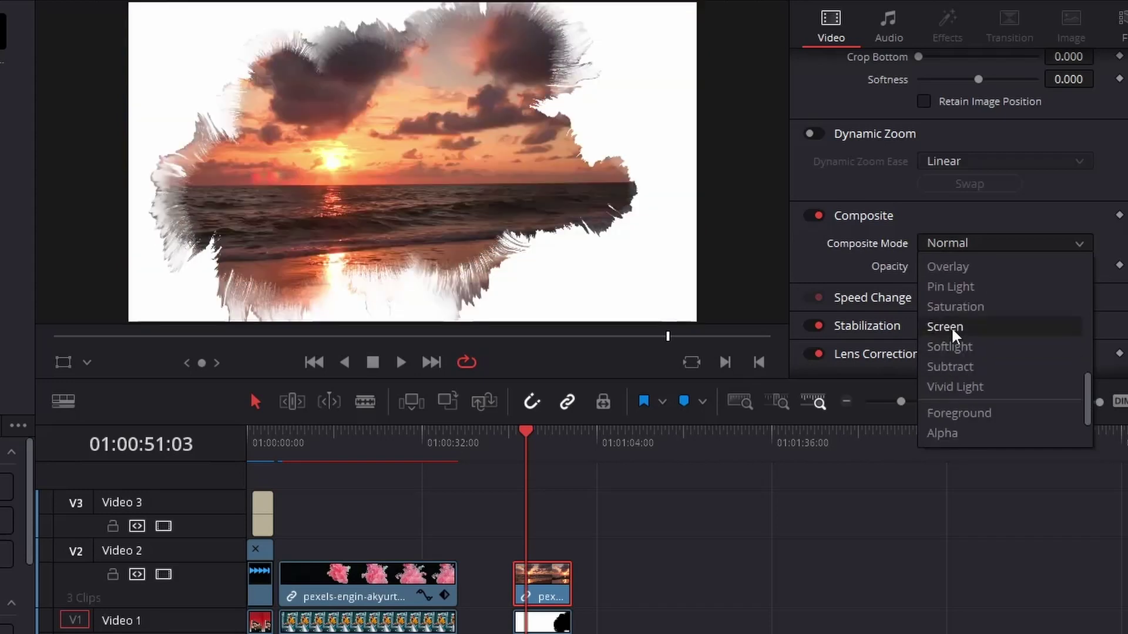
left_click(953, 328)
left_click(514, 440)
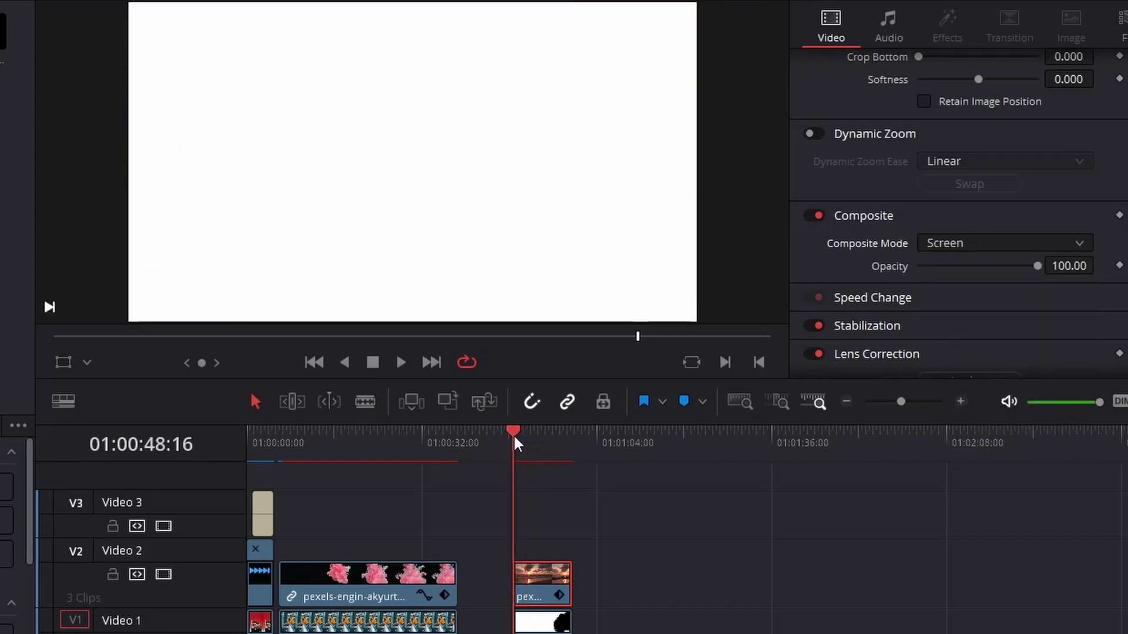
key("space")
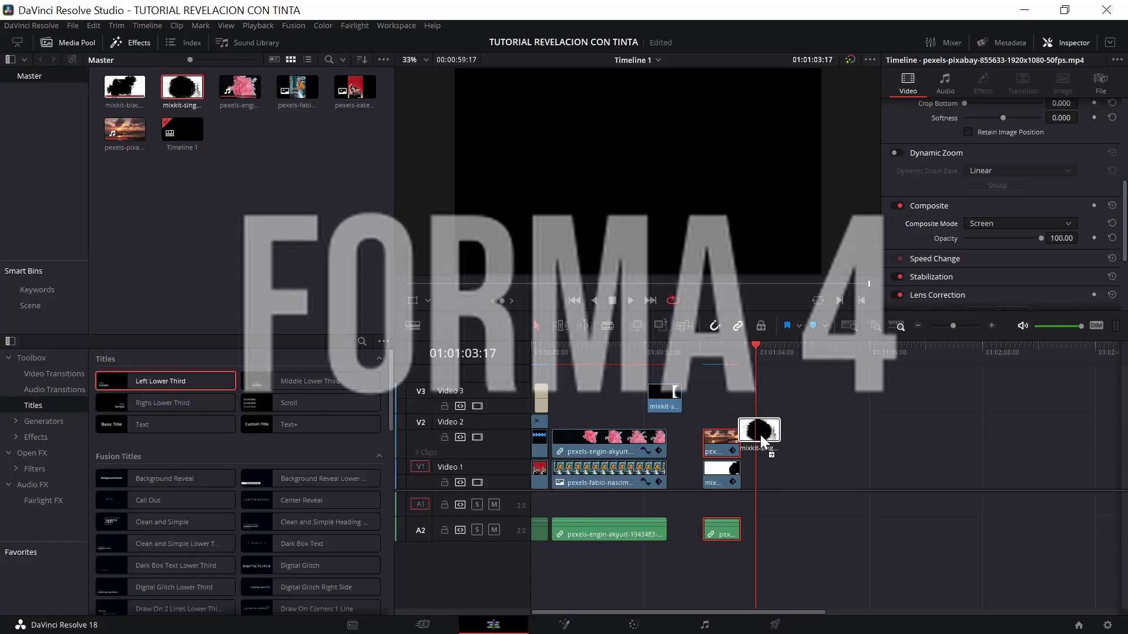
Step: Put the black splatter clip on Video 1 with a sunset copy above it, trimmed to match
left_click_drag(762, 440, 784, 477)
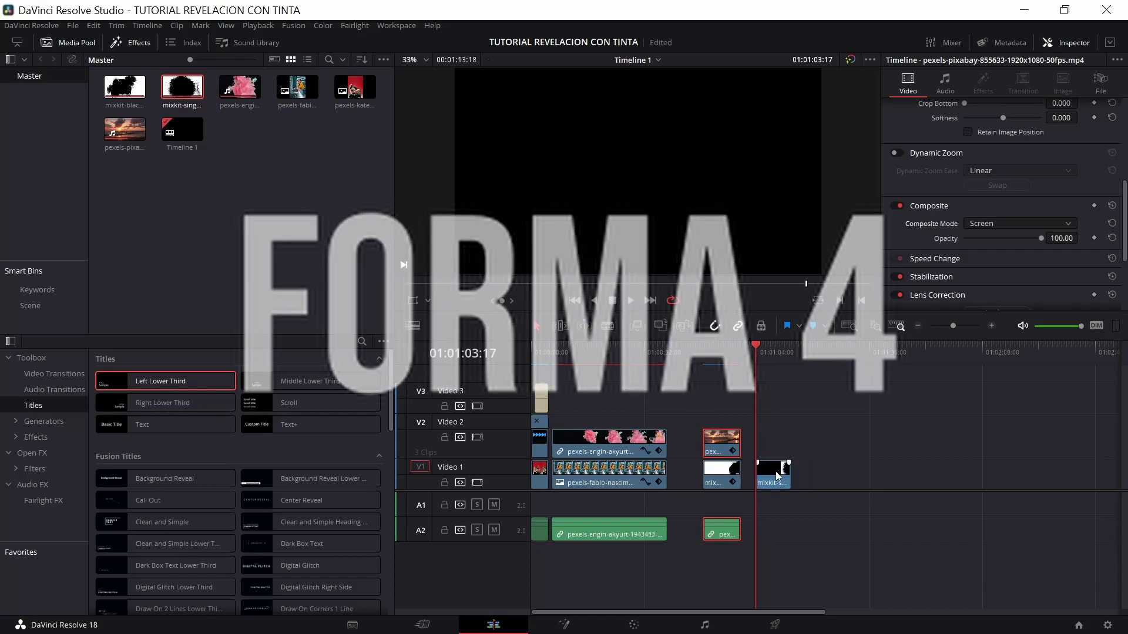
left_click_drag(729, 444, 783, 447)
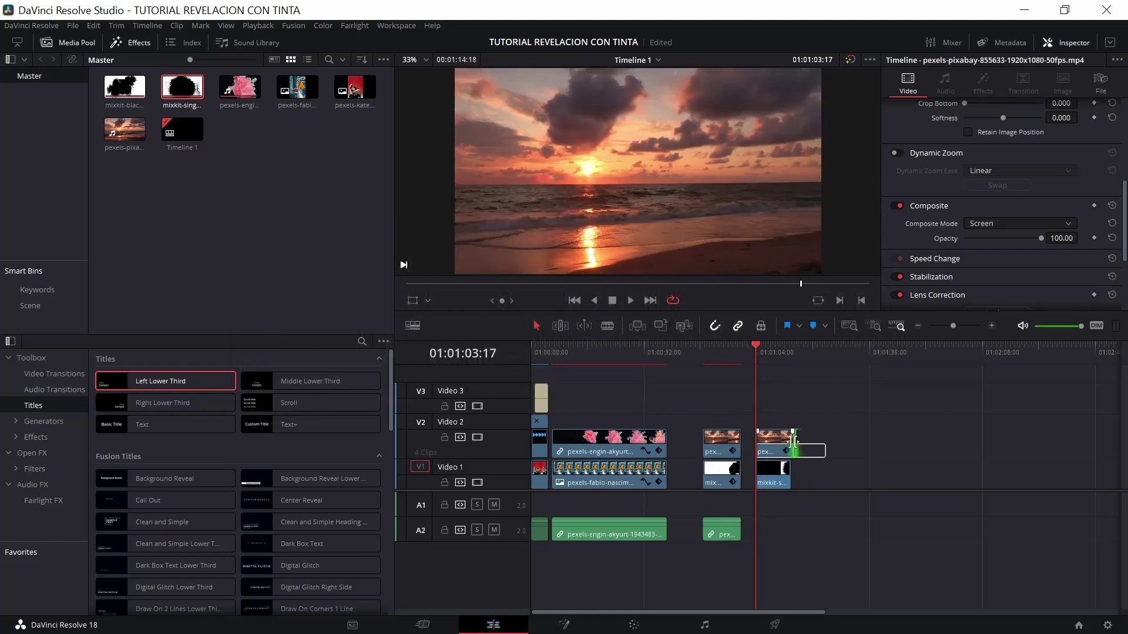
left_click_drag(793, 441, 790, 442)
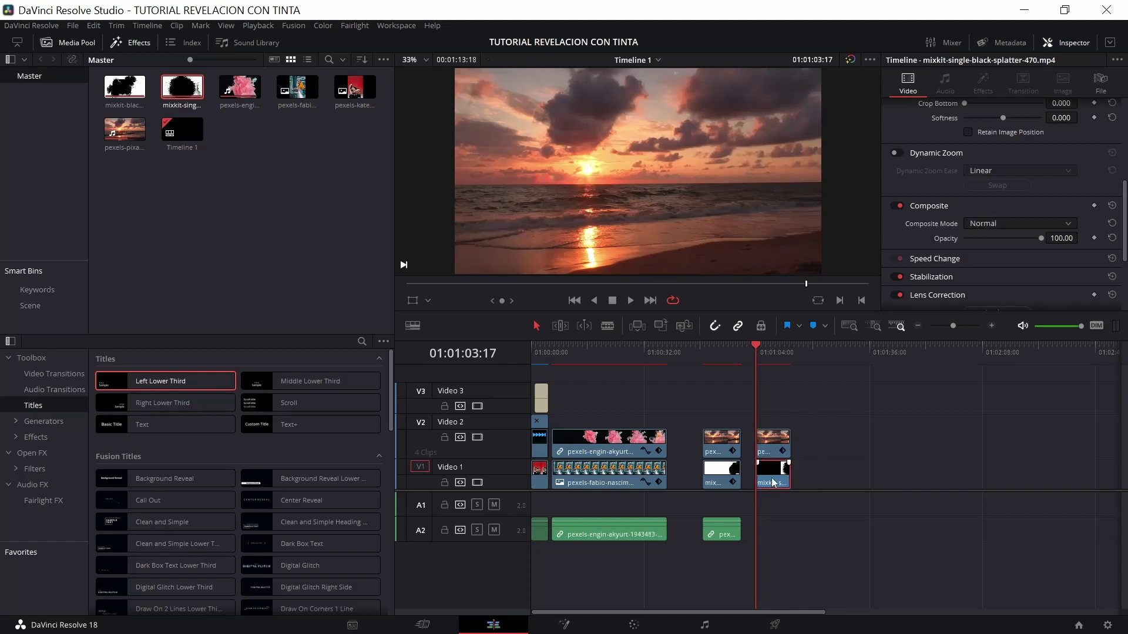
Step: Composite the V1 splatter clip with Alpha and play back the sunset splatter reveal
left_click(1014, 224)
scroll(993, 351, "down", 5)
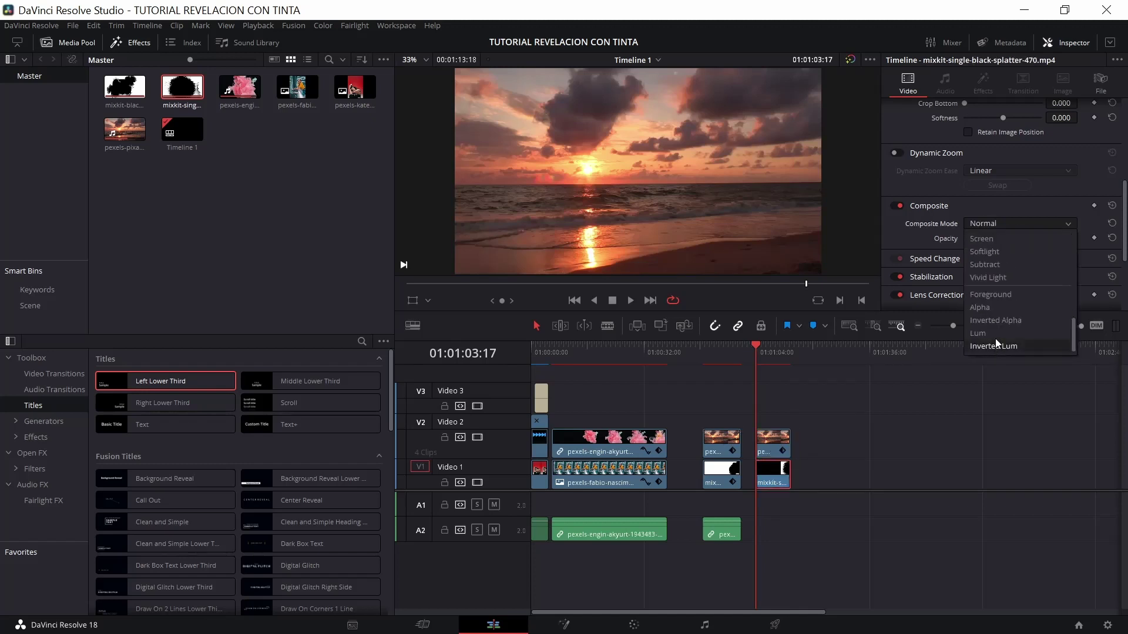
left_click(990, 306)
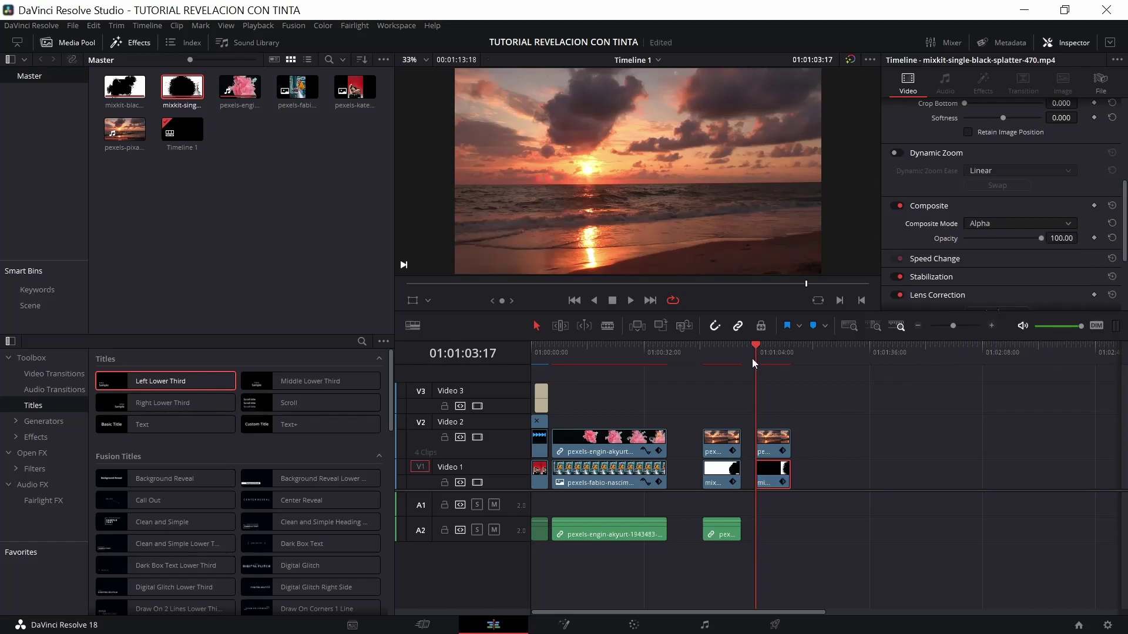
key("space")
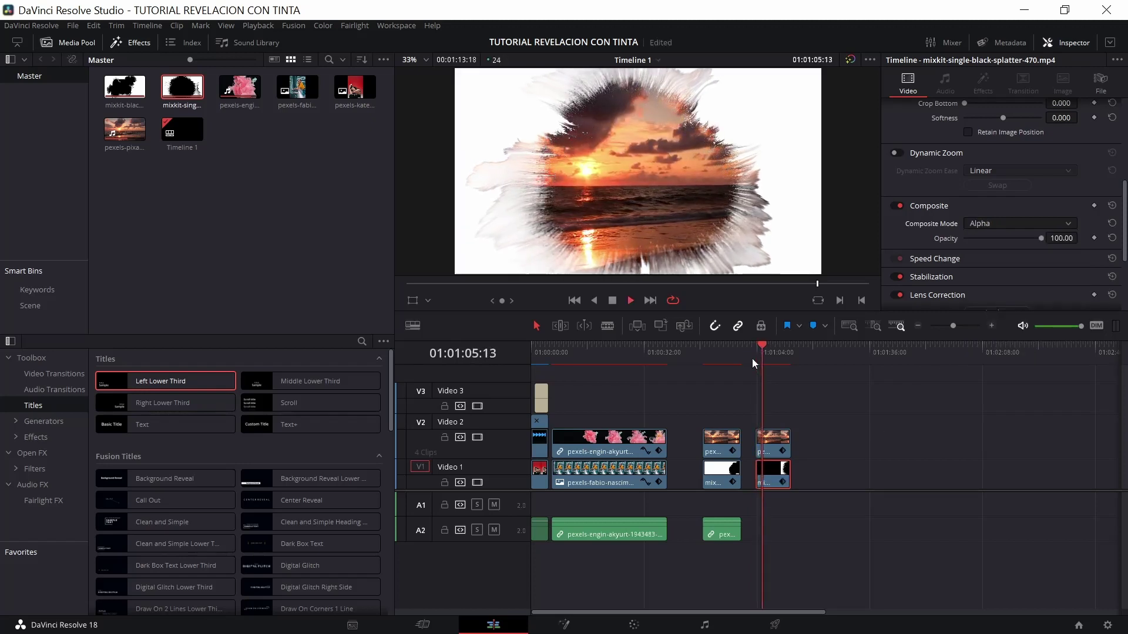